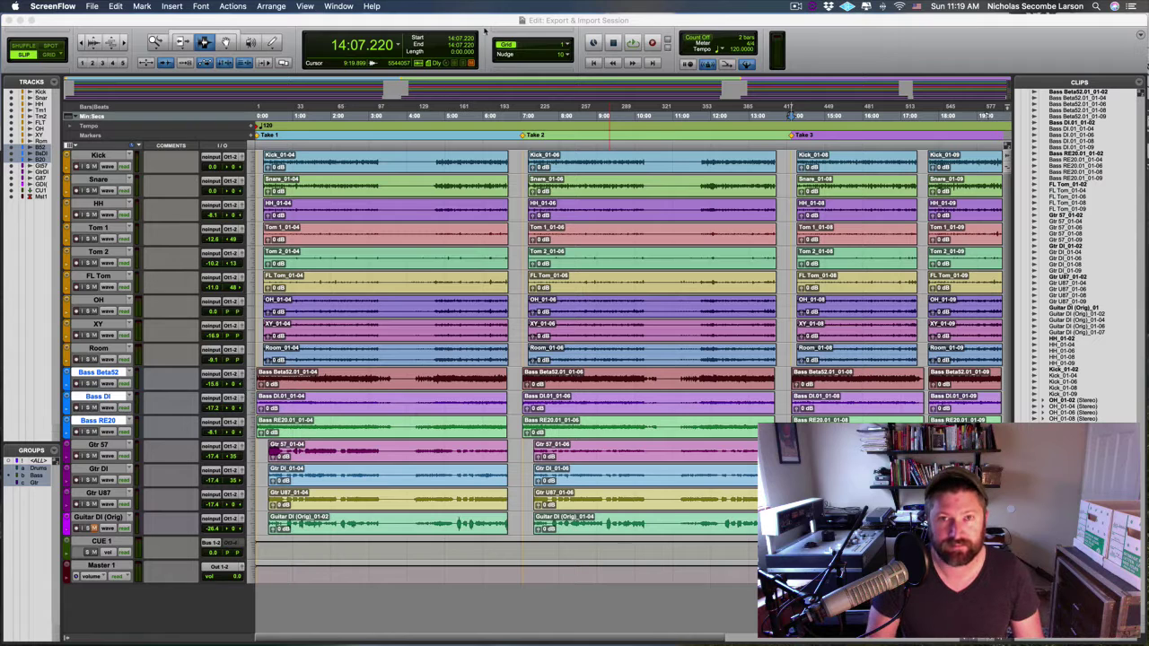
# Step: Look over the session's mixer channels, and return to the Edit window
pyautogui.click(484, 31)
pyautogui.press('super+equal')
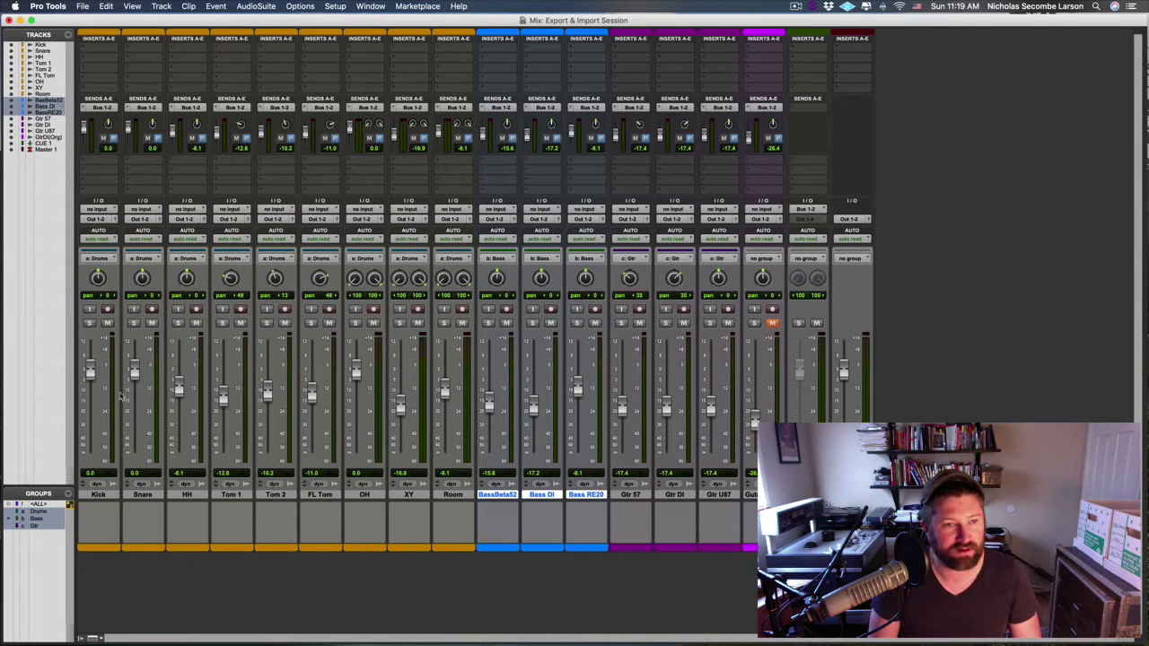
pyautogui.press('super+equal')
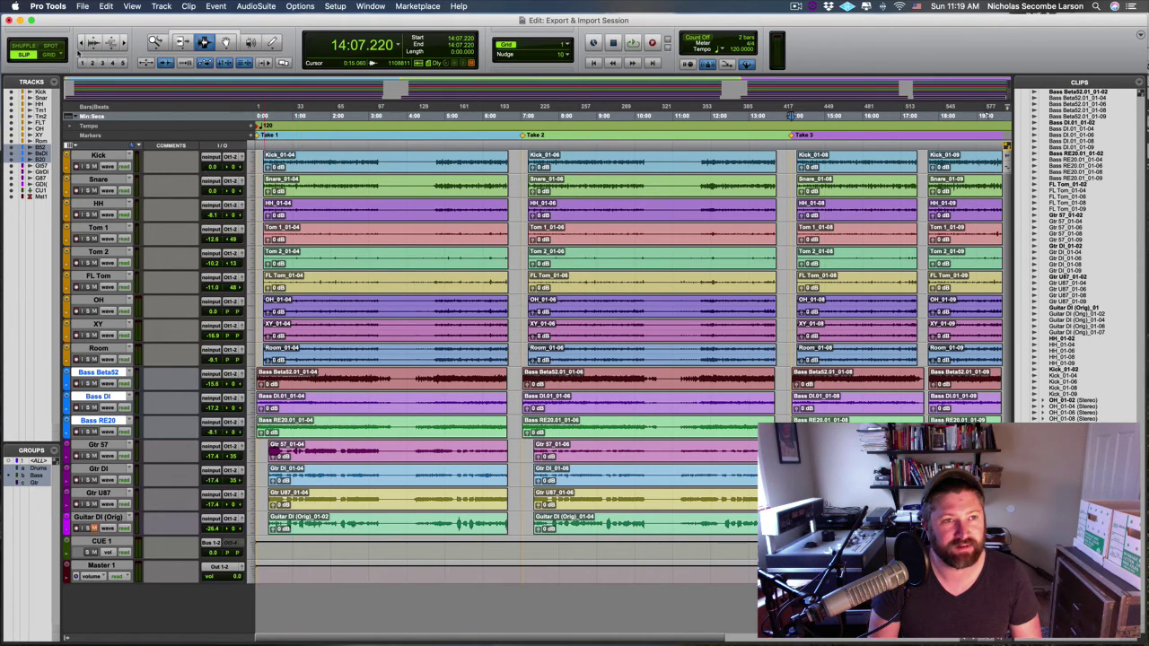
# Step: Close the Export & Import Session without saving its changes
pyautogui.click(82, 6)
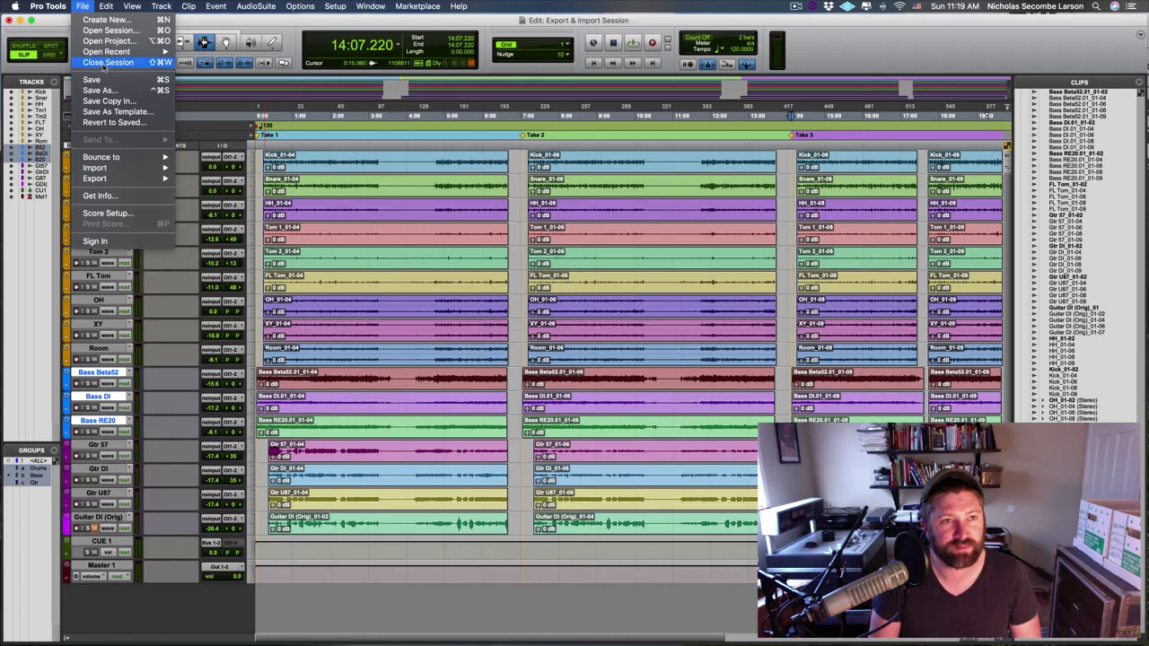
pyautogui.click(102, 63)
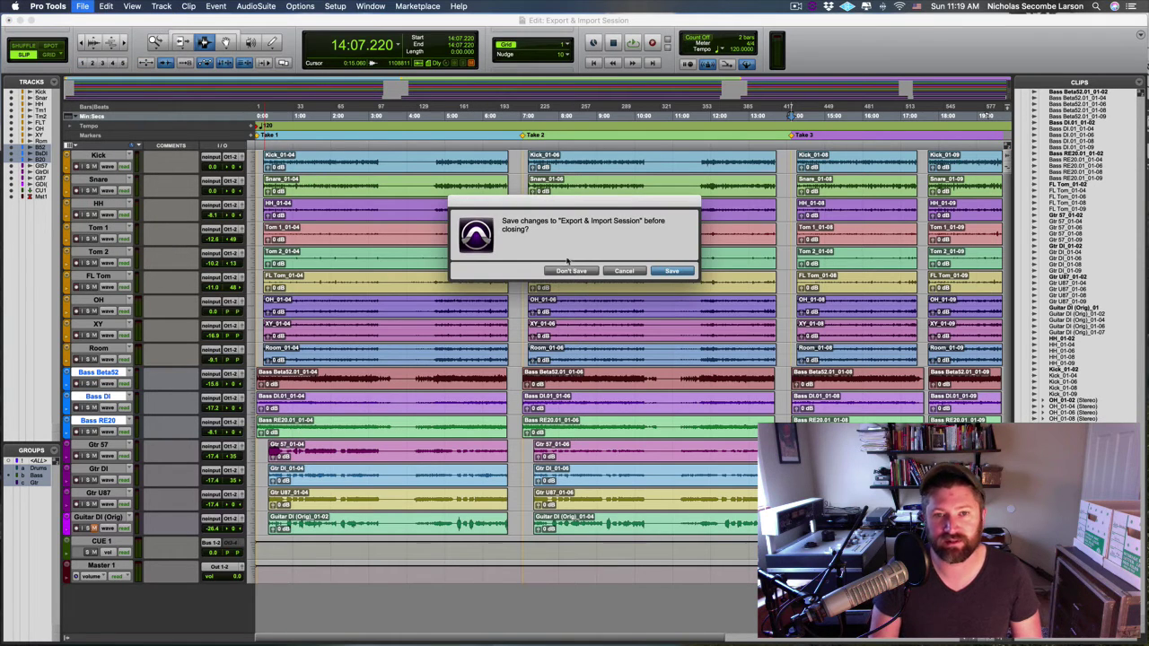
pyautogui.click(575, 270)
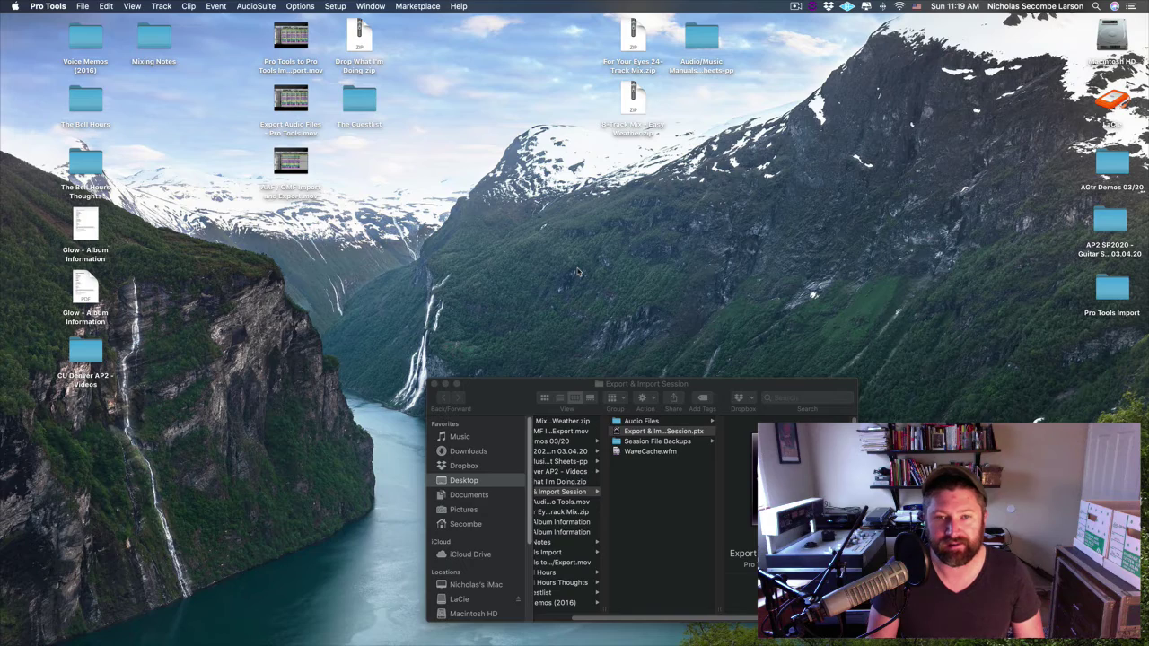
# Step: Create a new blank session named "Pro Tools Session Import" on the Desktop as 24-bit BWF (.WAV)
pyautogui.press('super+n')
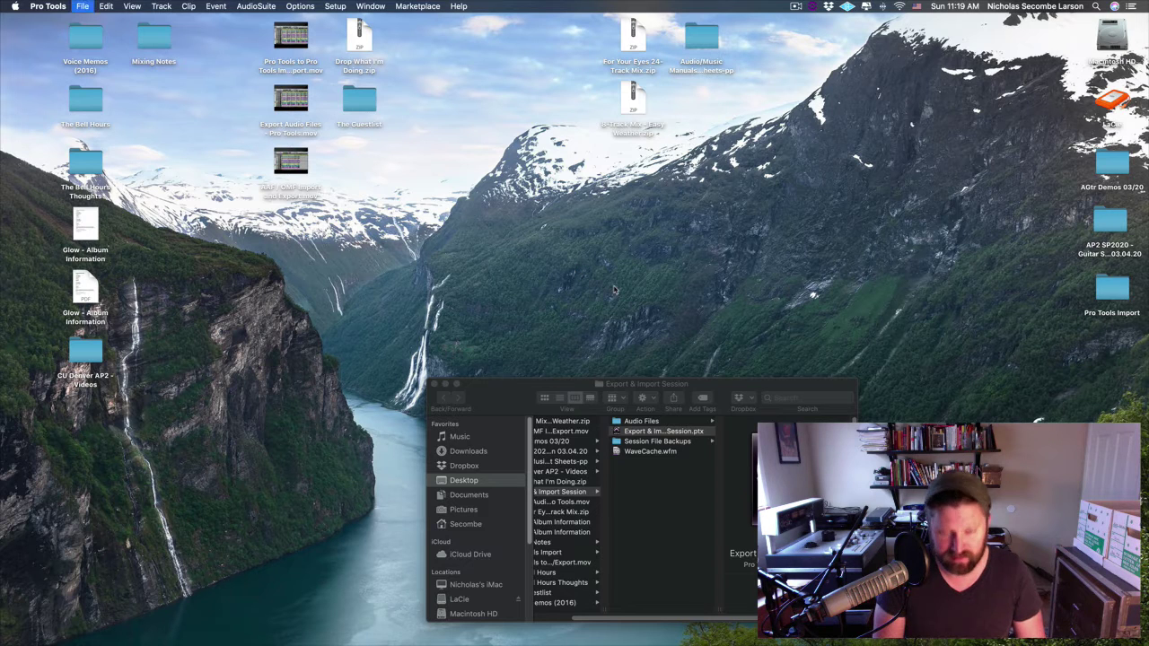
pyautogui.write('Pr')
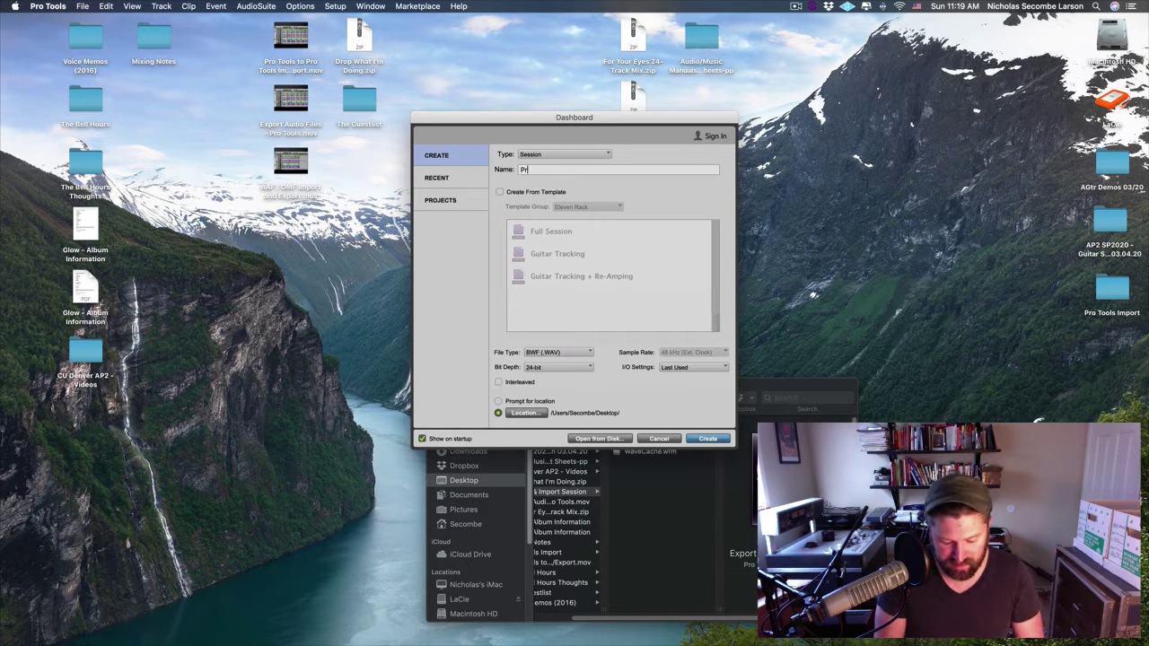
pyautogui.write('o Tools Session Import')
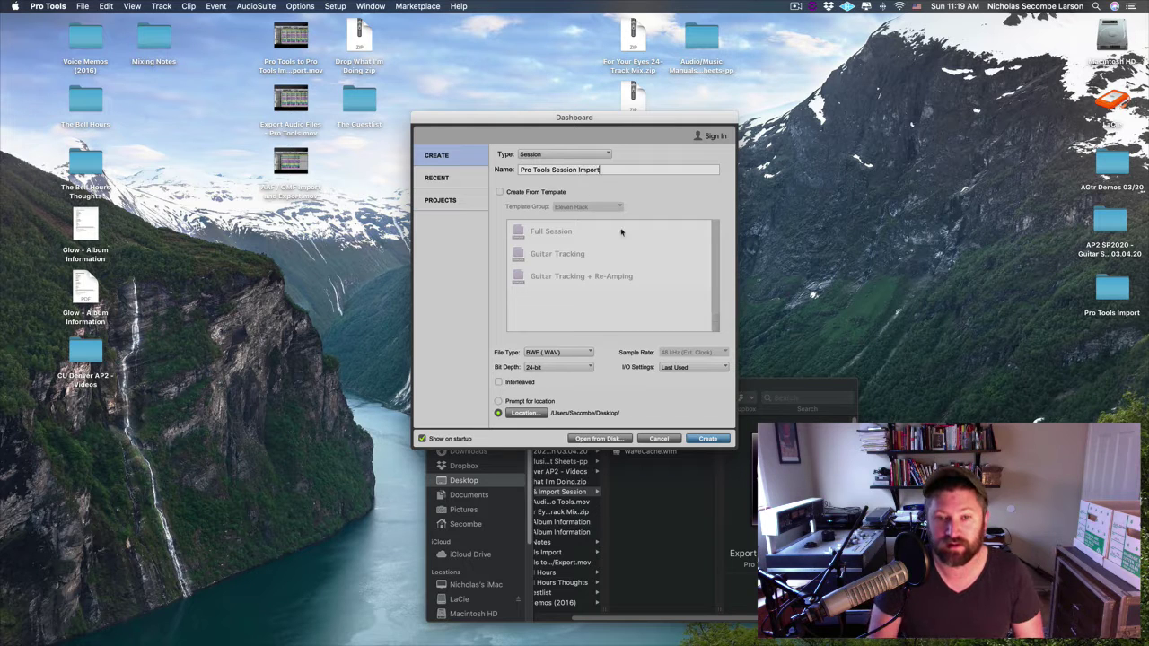
pyautogui.click(708, 439)
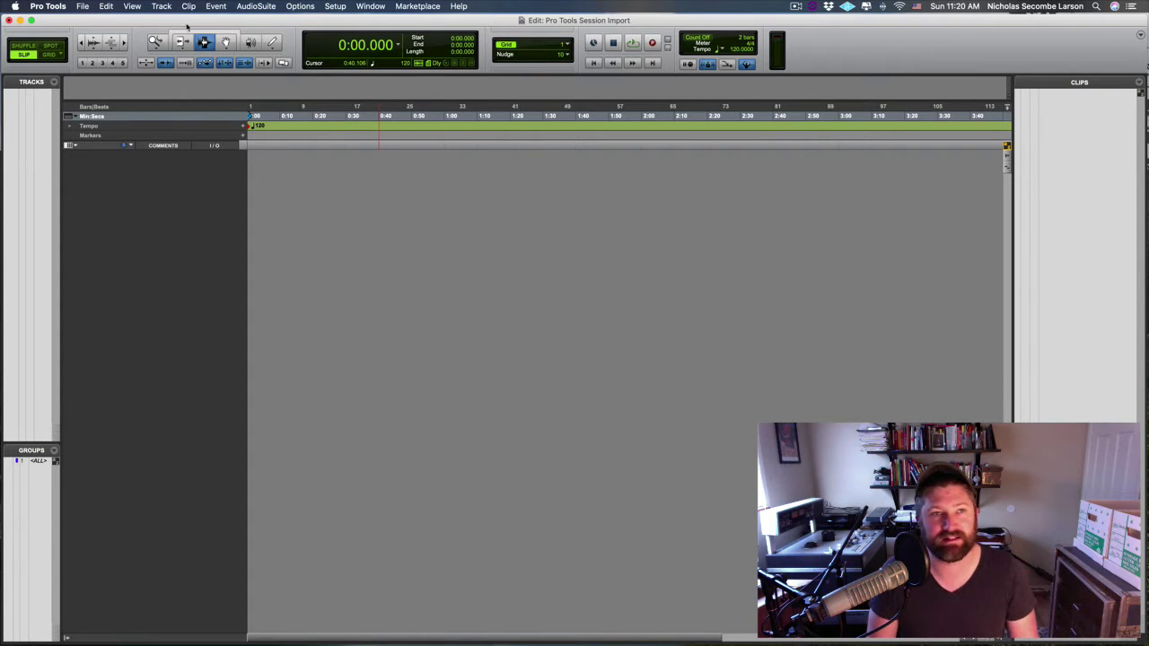
# Step: Start a session data import from "Export & Import Session.ptx" and reposition the import options dialog
pyautogui.click(87, 9)
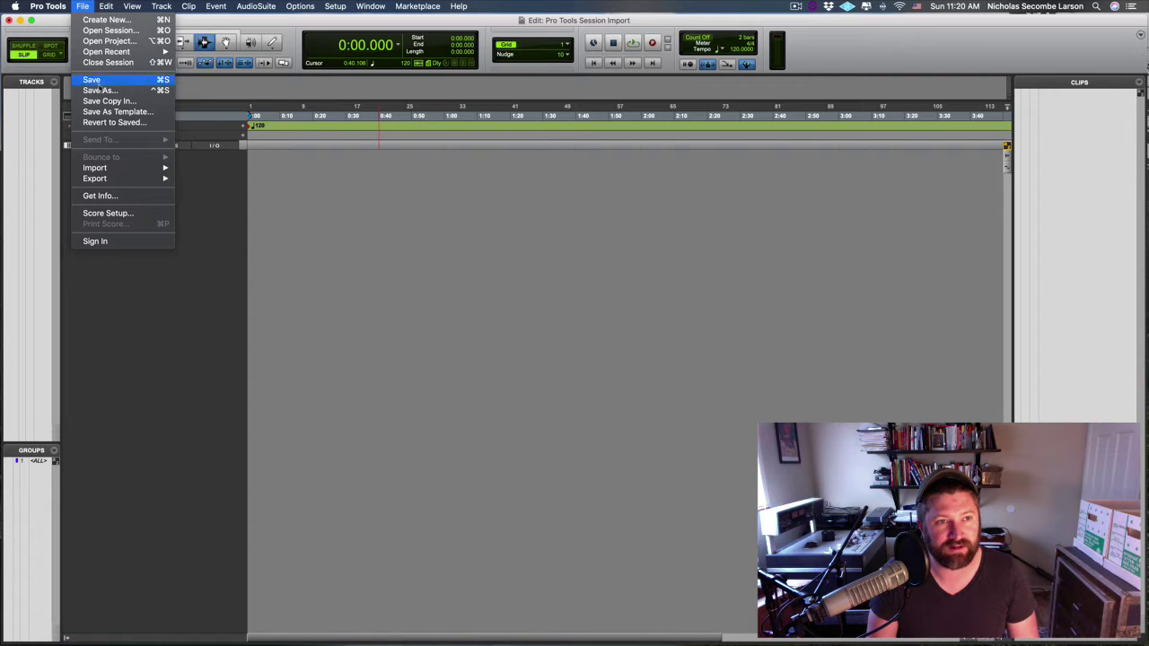
pyautogui.moveTo(122, 168)
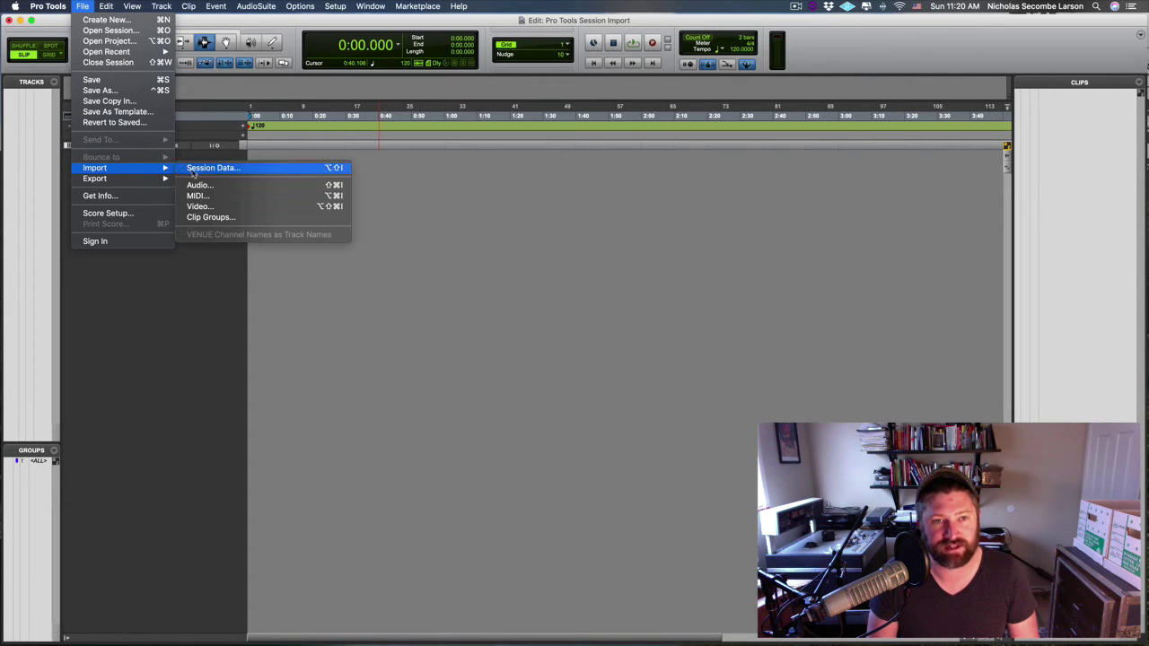
pyautogui.click(231, 174)
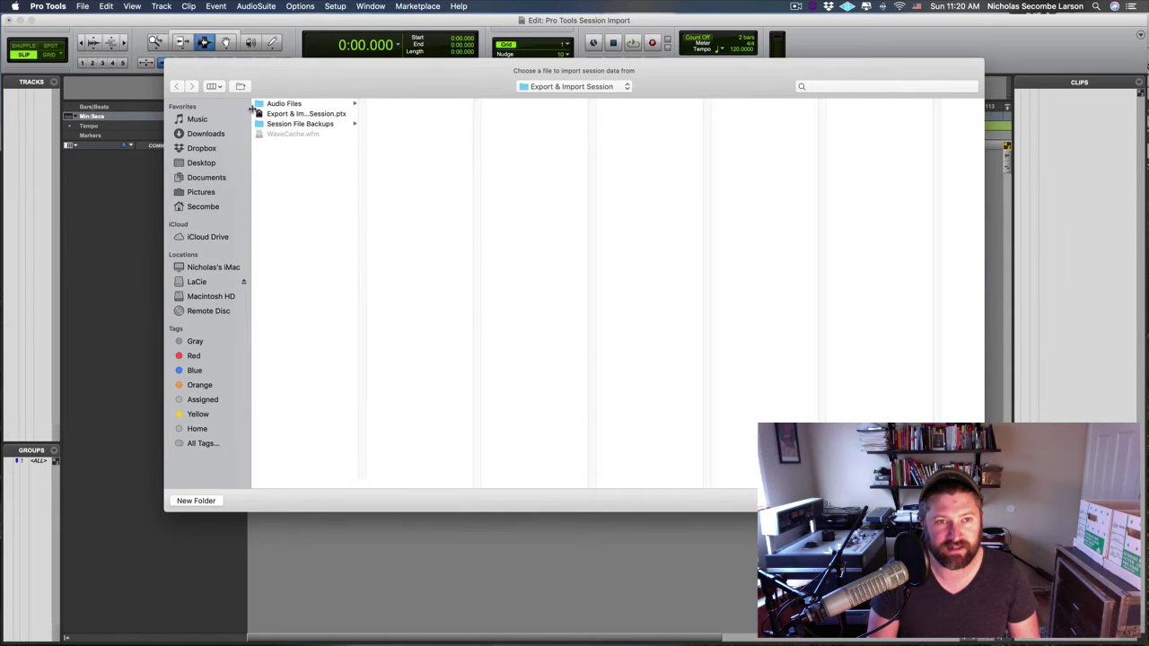
pyautogui.click(282, 115)
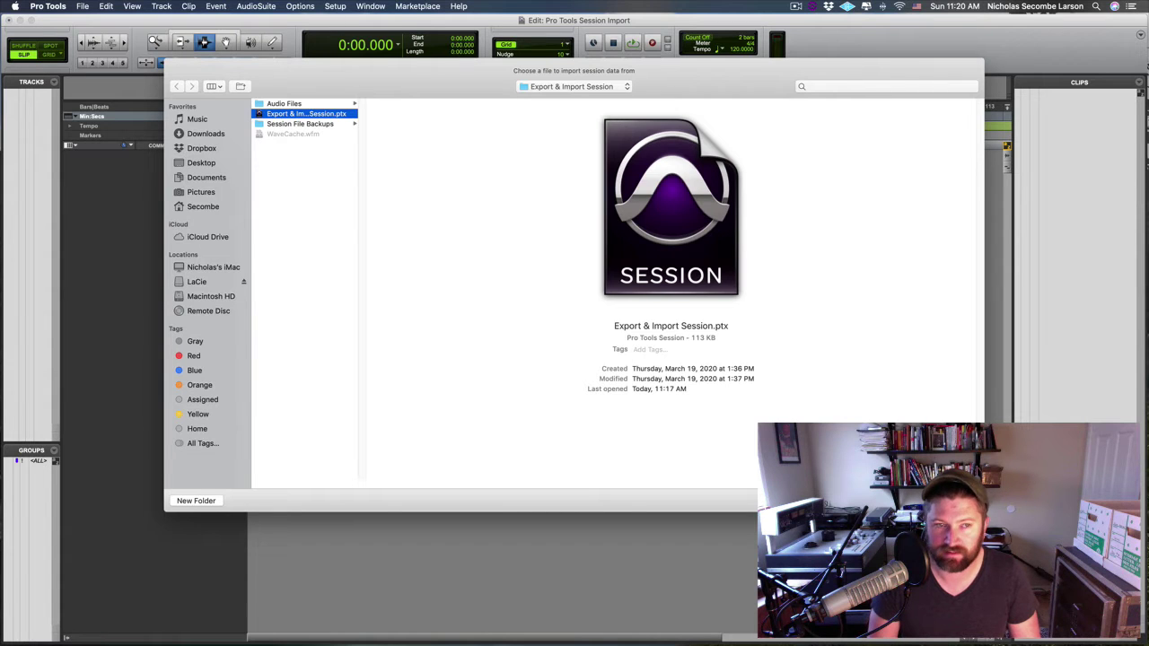
pyautogui.click(956, 501)
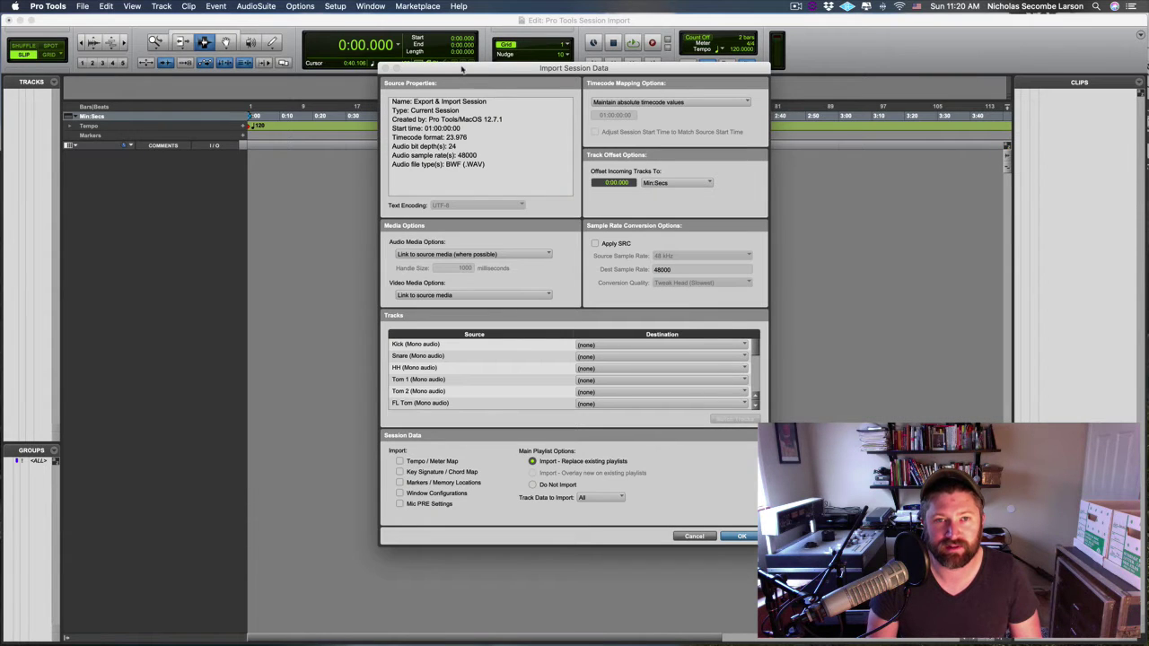
pyautogui.moveTo(462, 68); pyautogui.dragTo(444, 118)
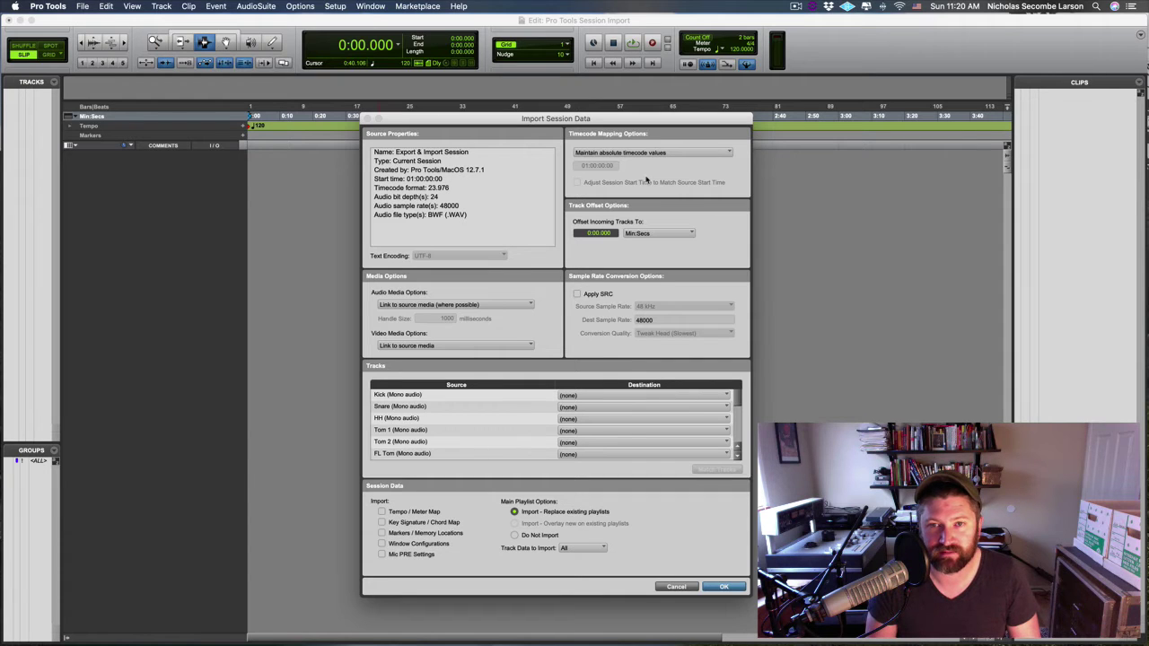
# Step: Switch the incoming track offset to Bars|Beats, try an offset of bar 9, and reset it to 1|1|000
pyautogui.click(656, 236)
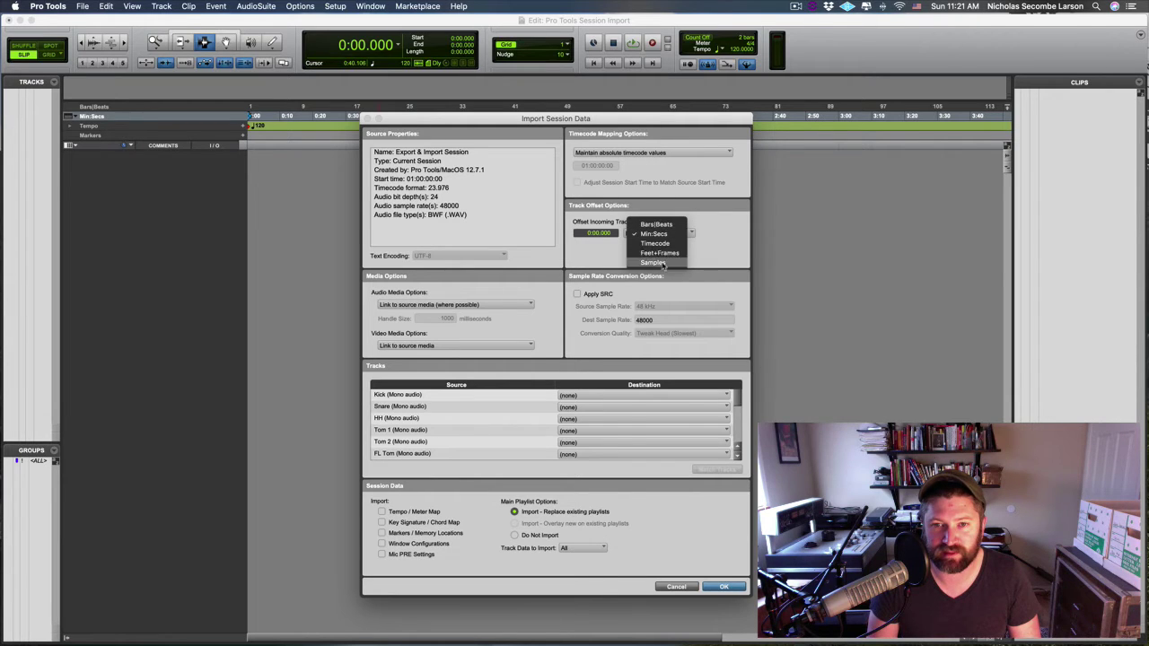
pyautogui.click(656, 224)
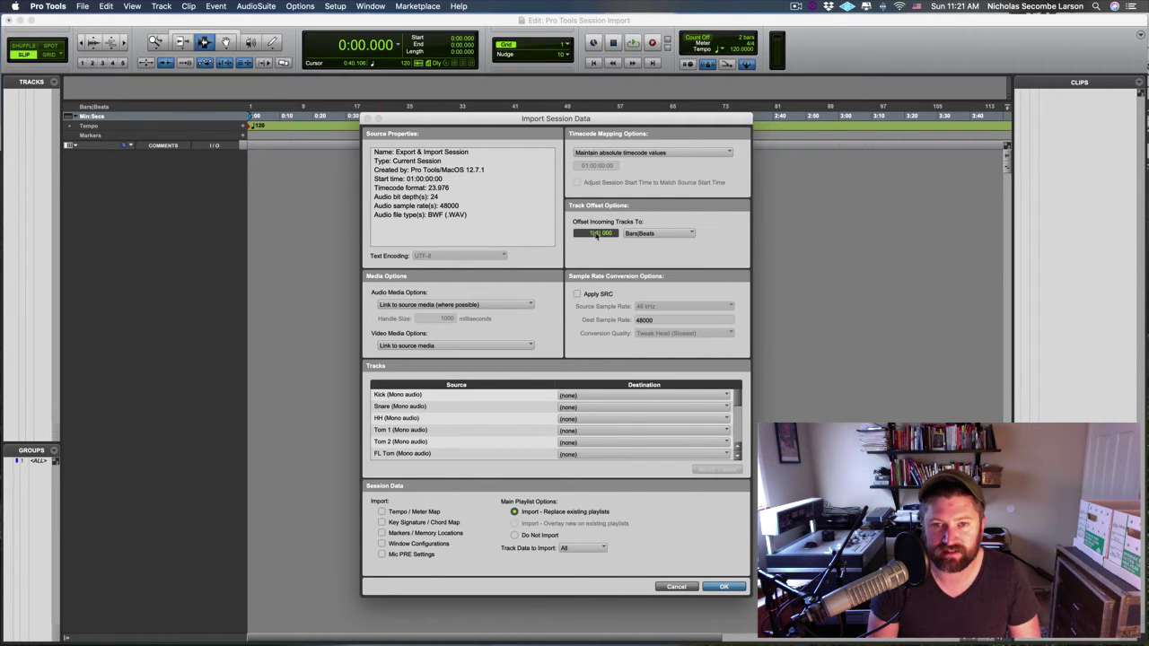
pyautogui.click(588, 234)
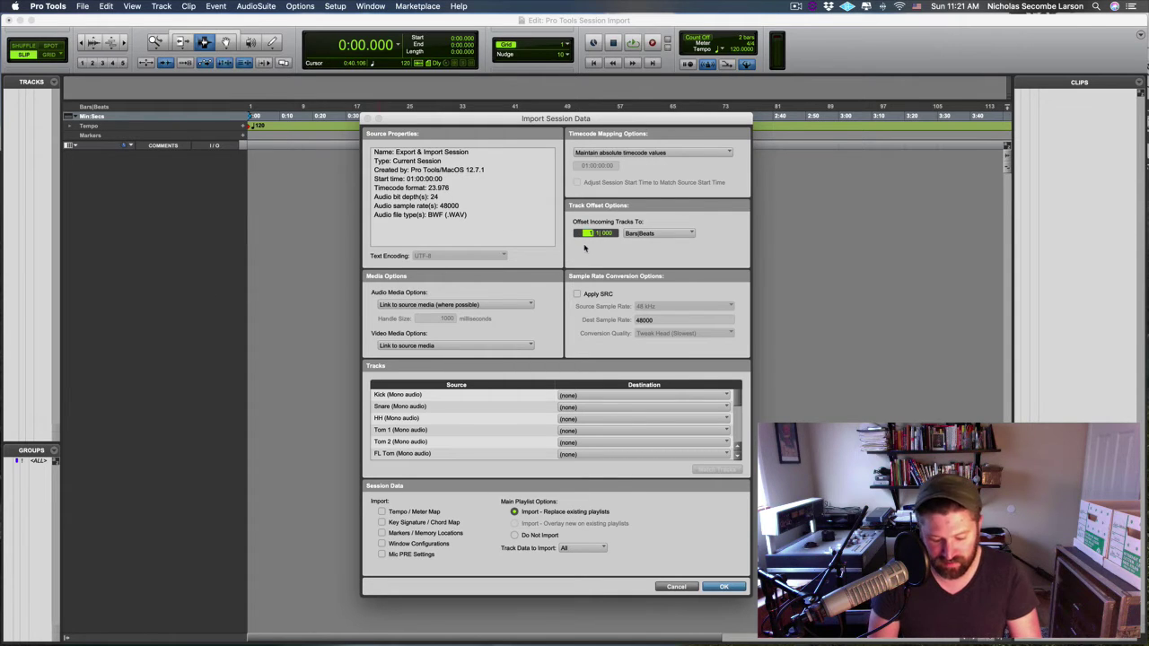
pyautogui.write('9')
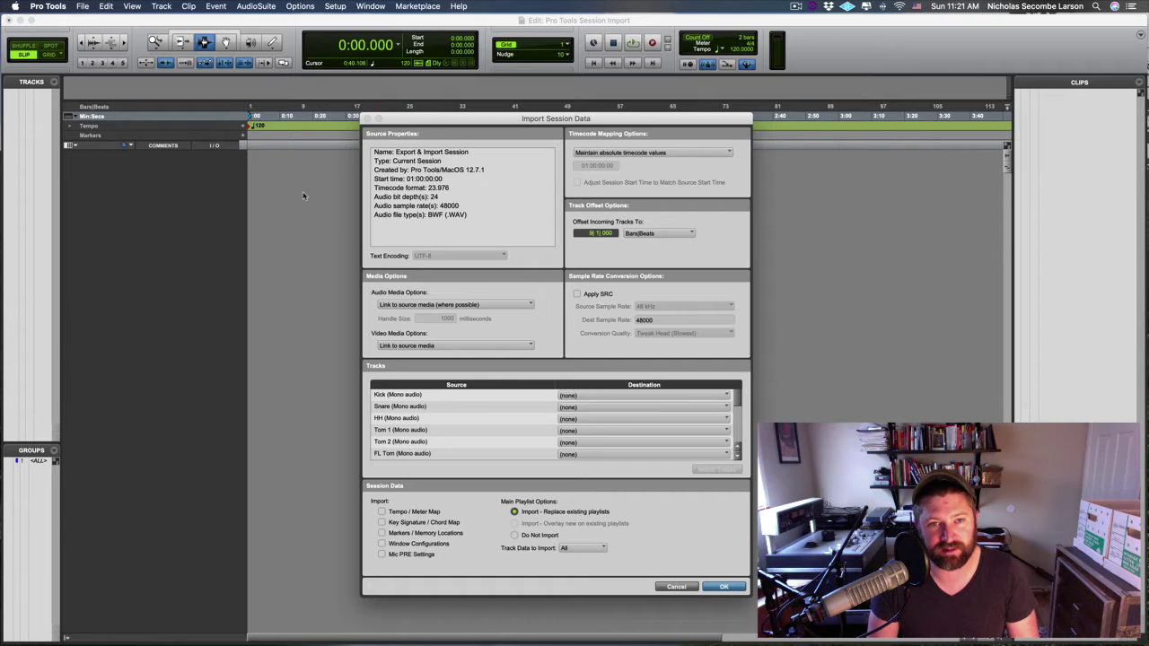
pyautogui.click(613, 234)
pyautogui.press('Return')
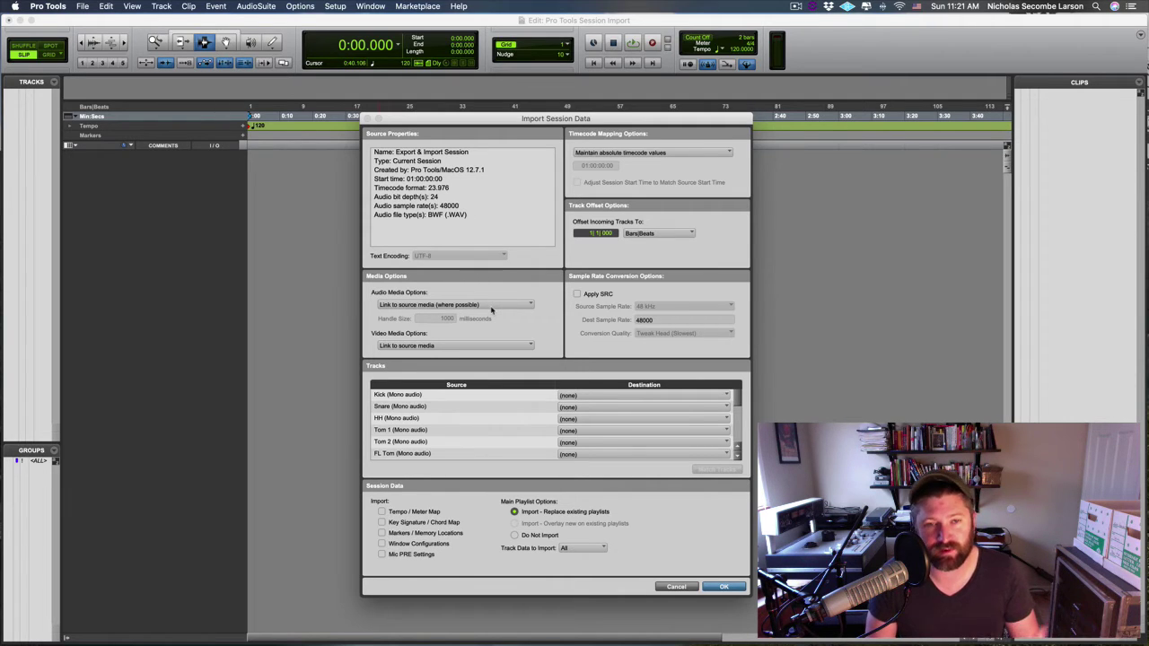
# Step: Set the audio media option to Copy from source media
pyautogui.click(491, 307)
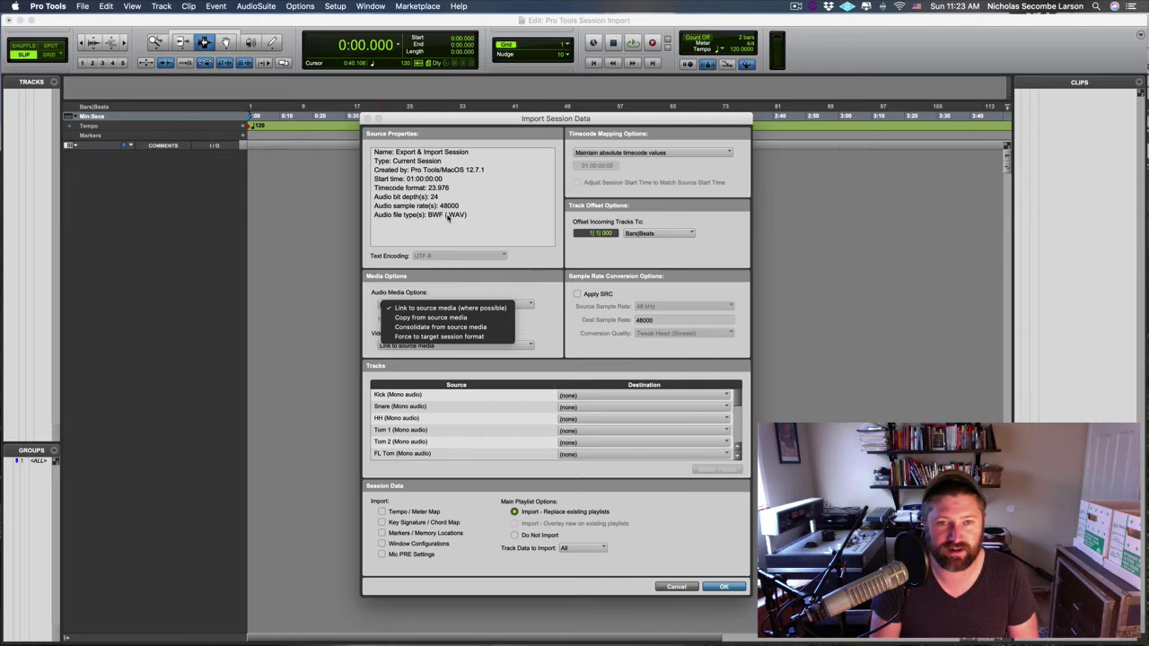
pyautogui.click(458, 318)
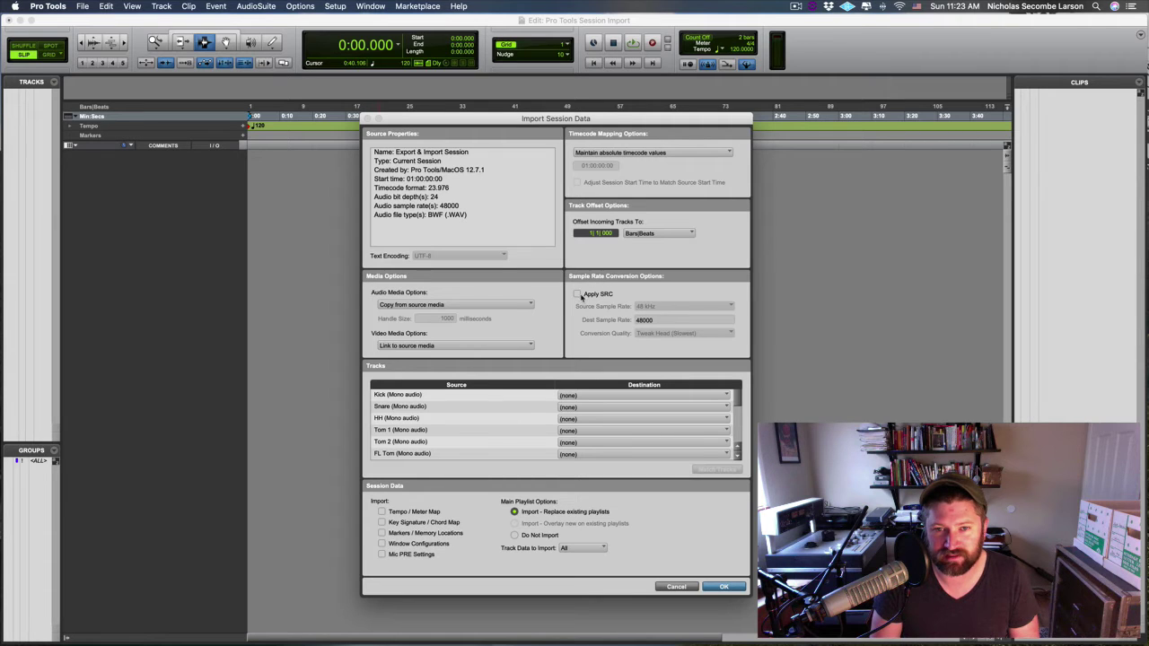
pyautogui.click(578, 293)
pyautogui.click(664, 306)
pyautogui.click(666, 306)
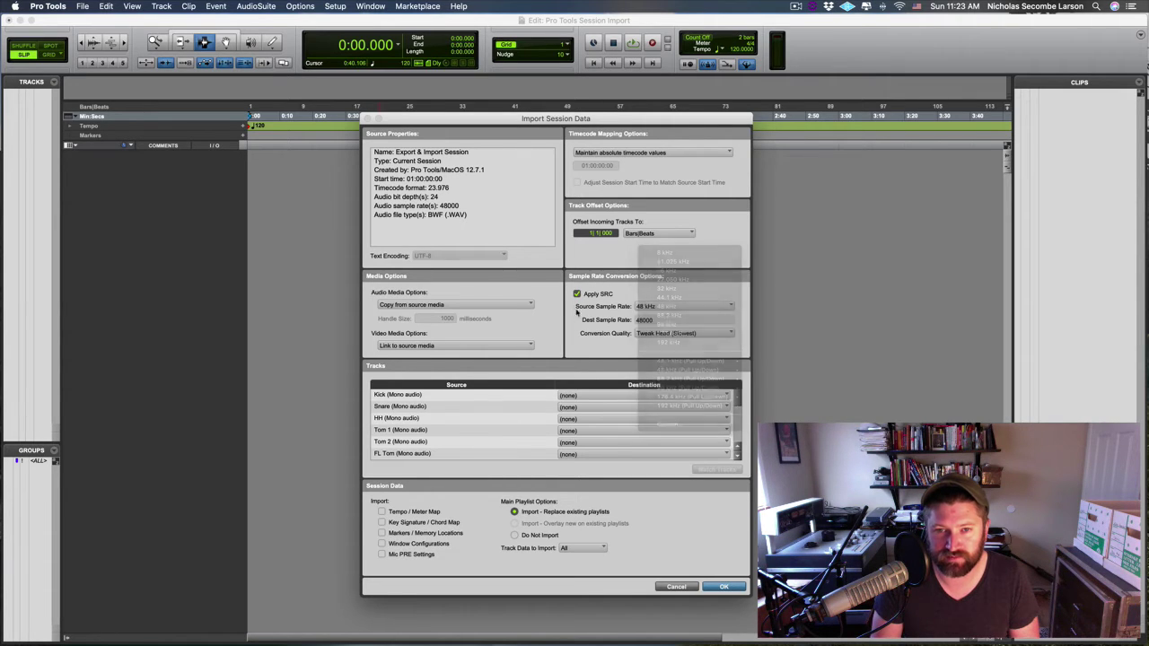
pyautogui.click(577, 294)
# Step: Select all the source tracks, starting from Kick, and set their destination to New Track
pyautogui.scroll(-3, 557, 413)
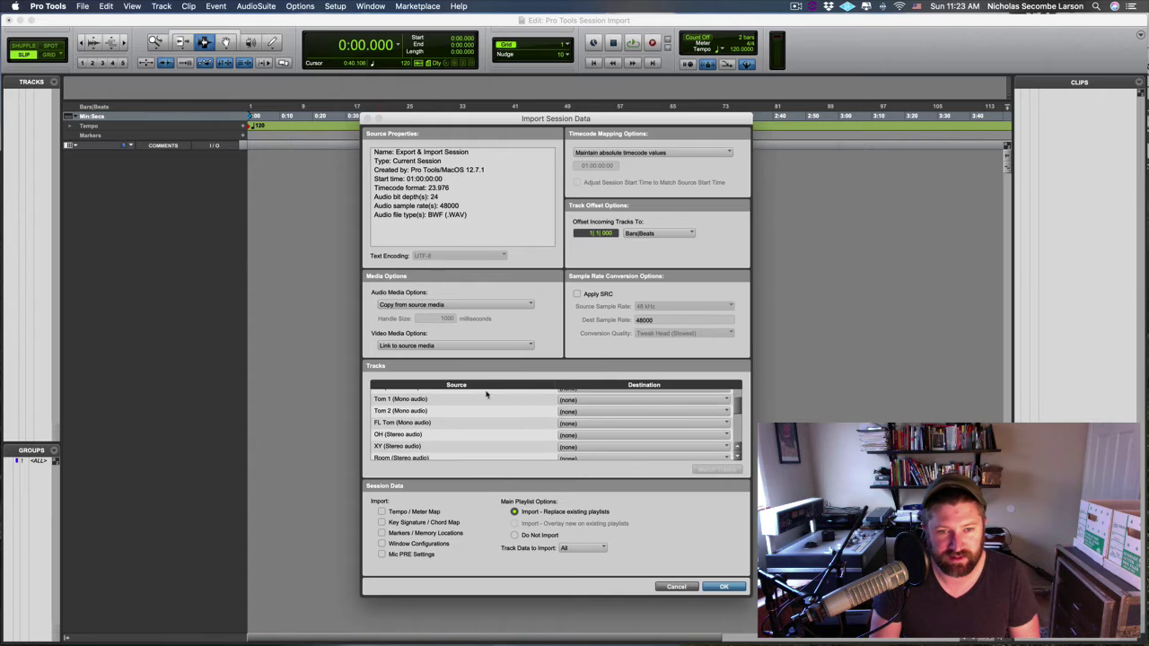
pyautogui.scroll(3, 514, 437)
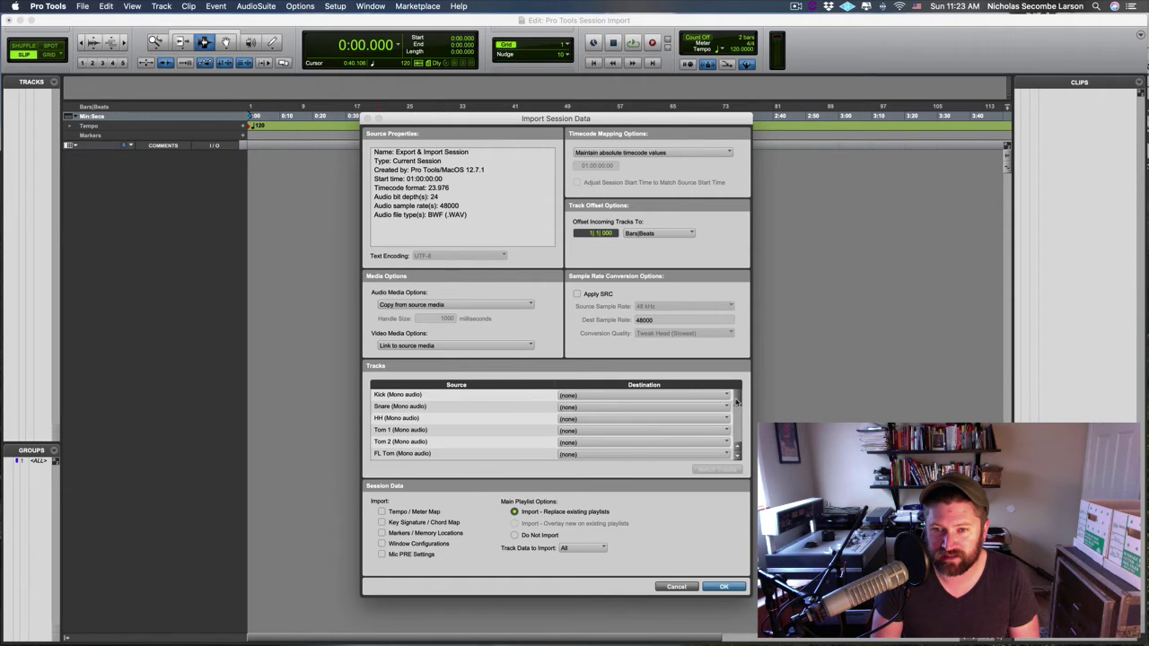
pyautogui.moveTo(737, 401)
pyautogui.mouseDown()
pyautogui.moveTo(740, 444)
pyautogui.moveTo(739, 400)
pyautogui.mouseUp()
pyautogui.click(531, 400)
pyautogui.keyDown('shift'); pyautogui.click(551, 453); pyautogui.keyUp('shift')
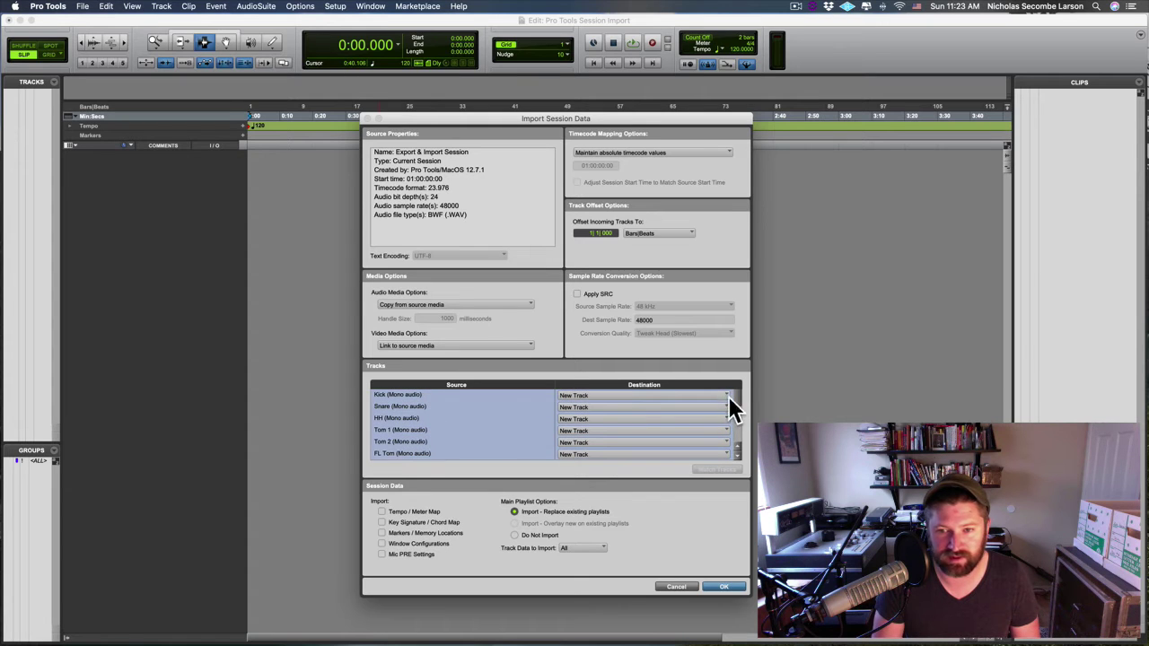
pyautogui.moveTo(738, 399)
pyautogui.mouseDown()
pyautogui.moveTo(739, 430)
pyautogui.moveTo(737, 393)
pyautogui.mouseUp()
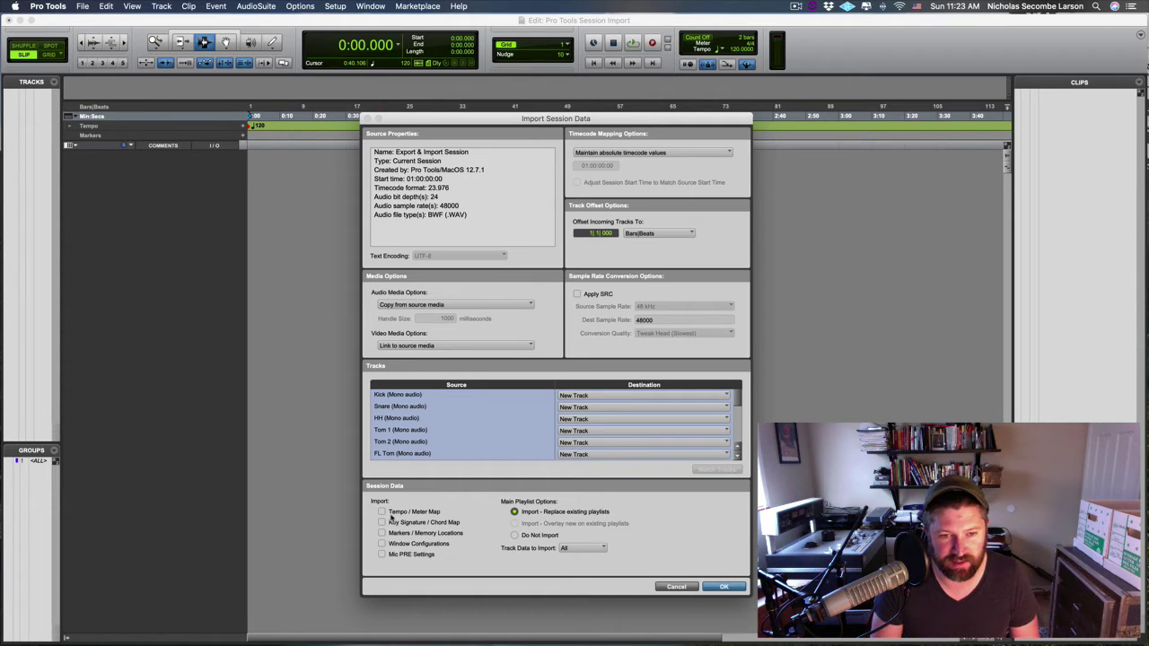
# Step: Include the Markers / Memory Locations, Key Signature / Chord Map and Tempo / Meter Map in the import
pyautogui.click(381, 533)
pyautogui.click(381, 522)
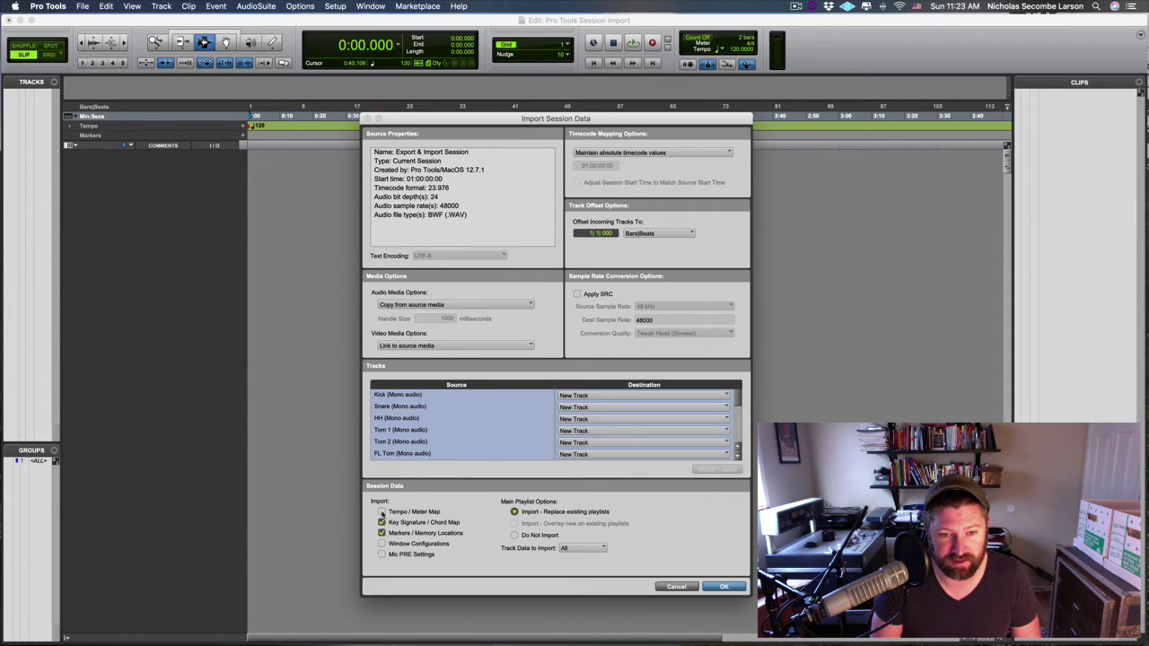
pyautogui.click(382, 512)
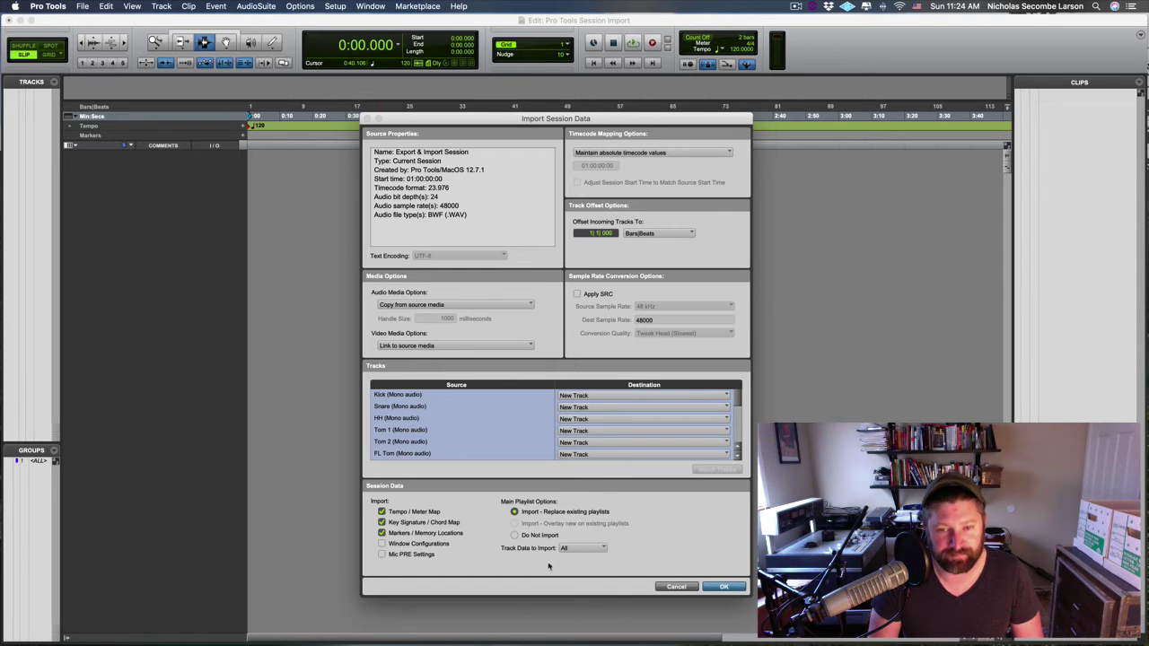
# Step: Review the track data types to import, keep All selected, and run the session data import
pyautogui.click(575, 549)
pyautogui.moveTo(594, 636)
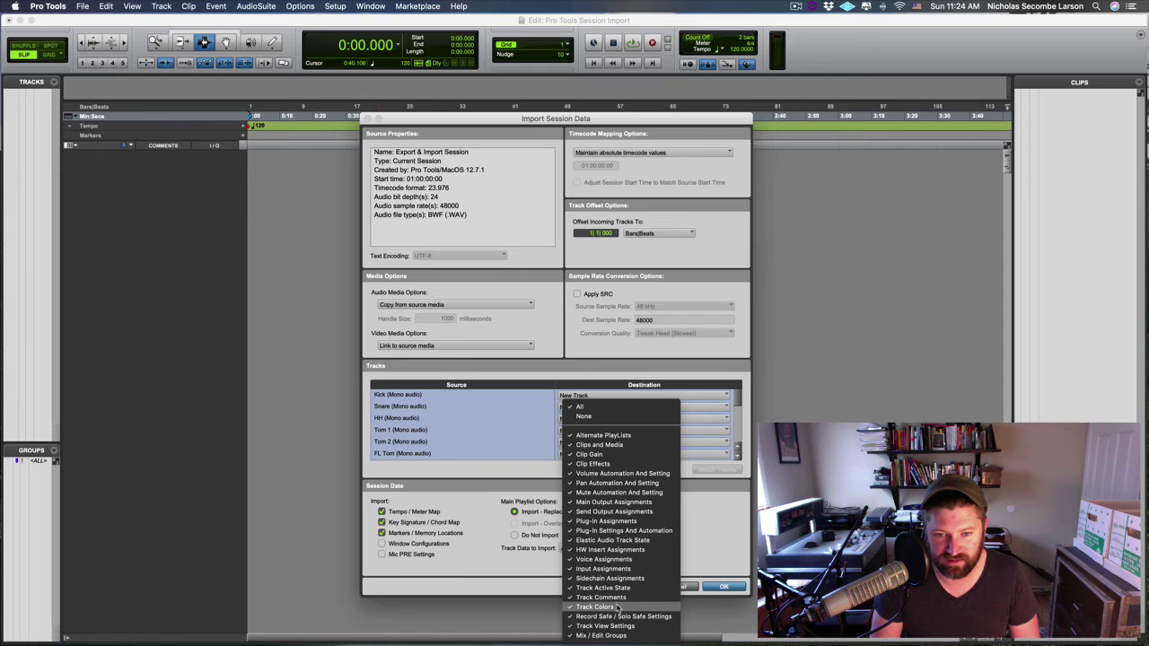
pyautogui.click(536, 569)
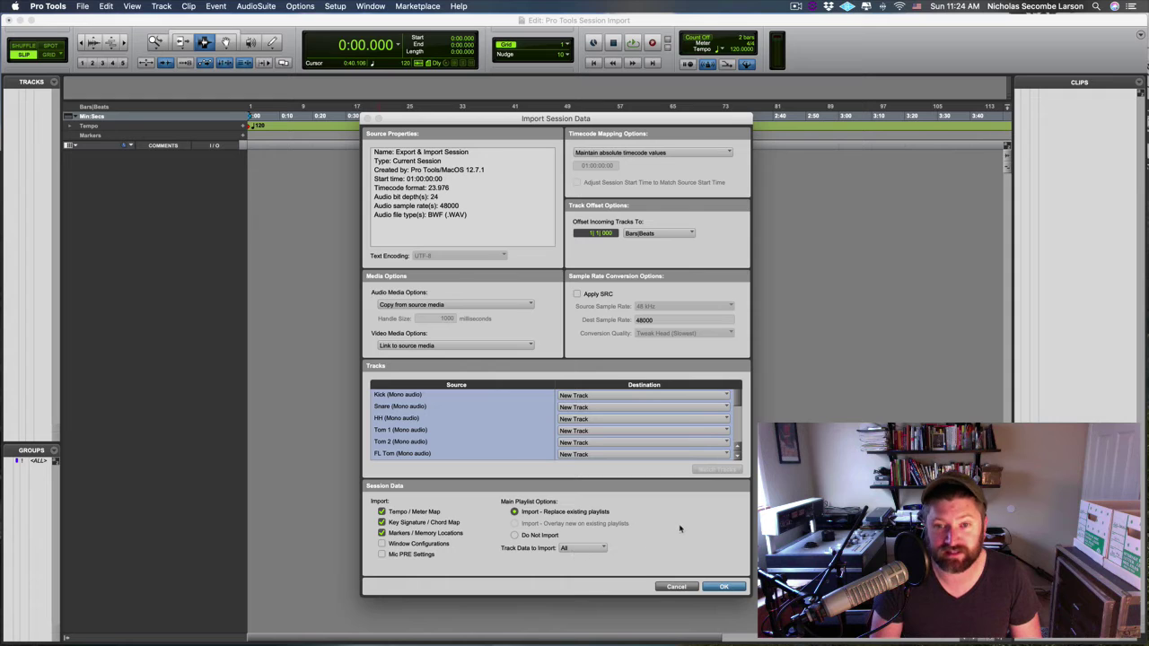
pyautogui.click(726, 587)
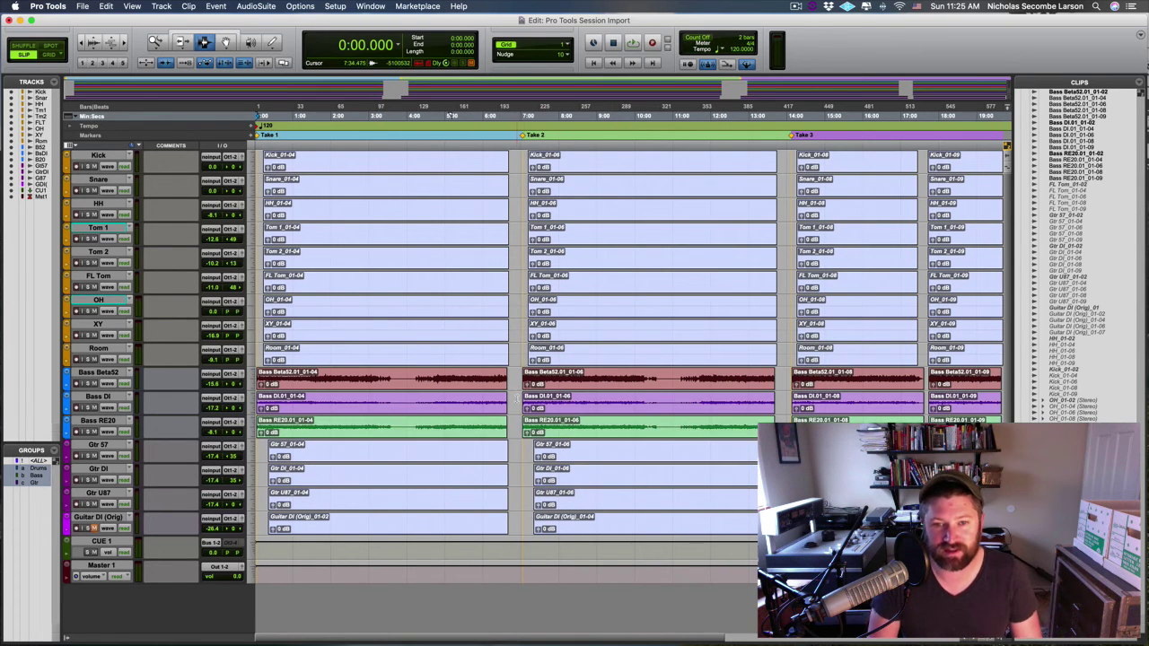
# Step: Open the Task Manager to monitor the audio processing and move its window off the upper tracks
pyautogui.click(341, 7)
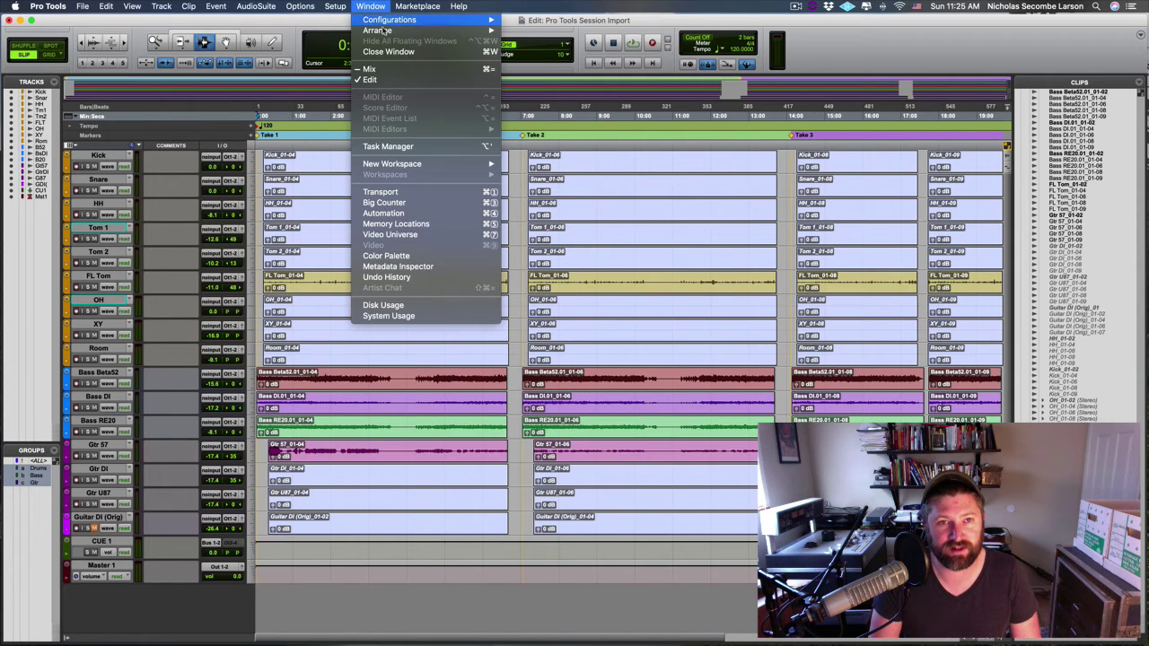
pyautogui.click(388, 146)
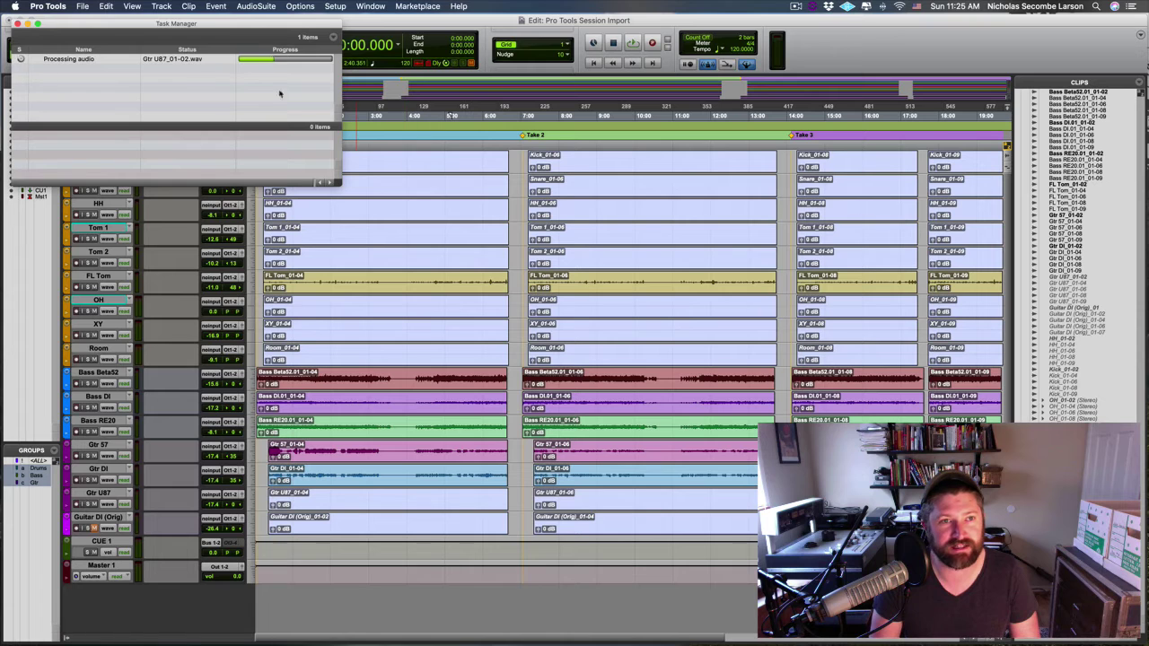
pyautogui.moveTo(225, 23); pyautogui.dragTo(830, 438)
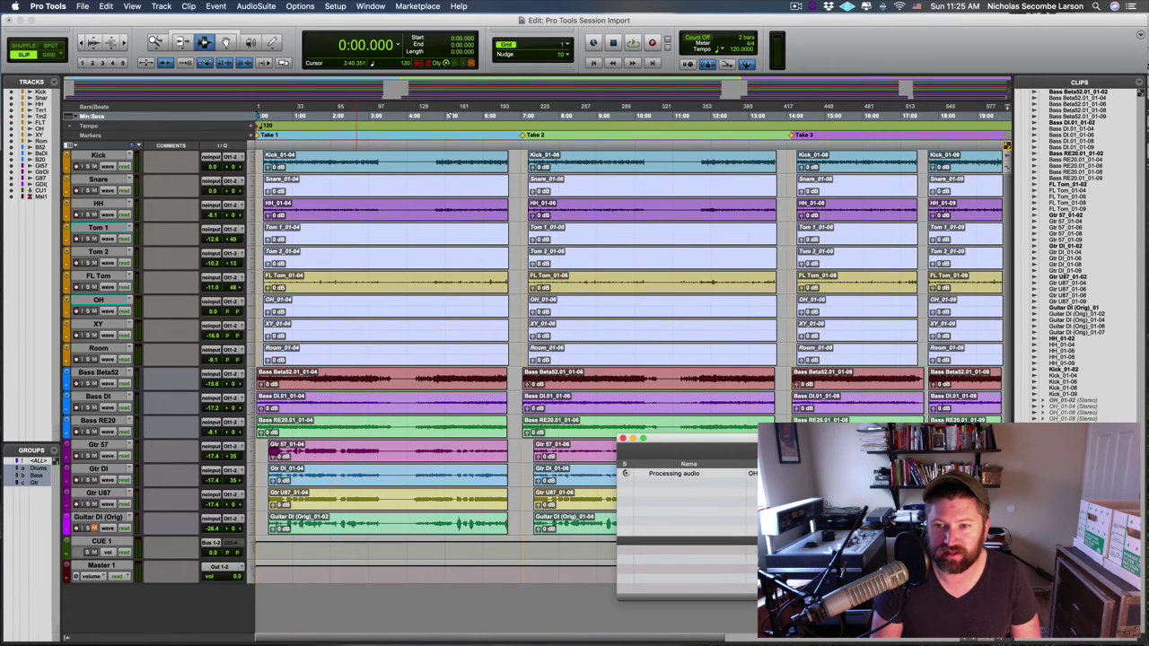
# Step: Switch to the Mix window, move the Task Manager below the mixer controls, and show the individual Bus 1-2 send controls on the tracks
pyautogui.moveTo(830, 438); pyautogui.dragTo(834, 444)
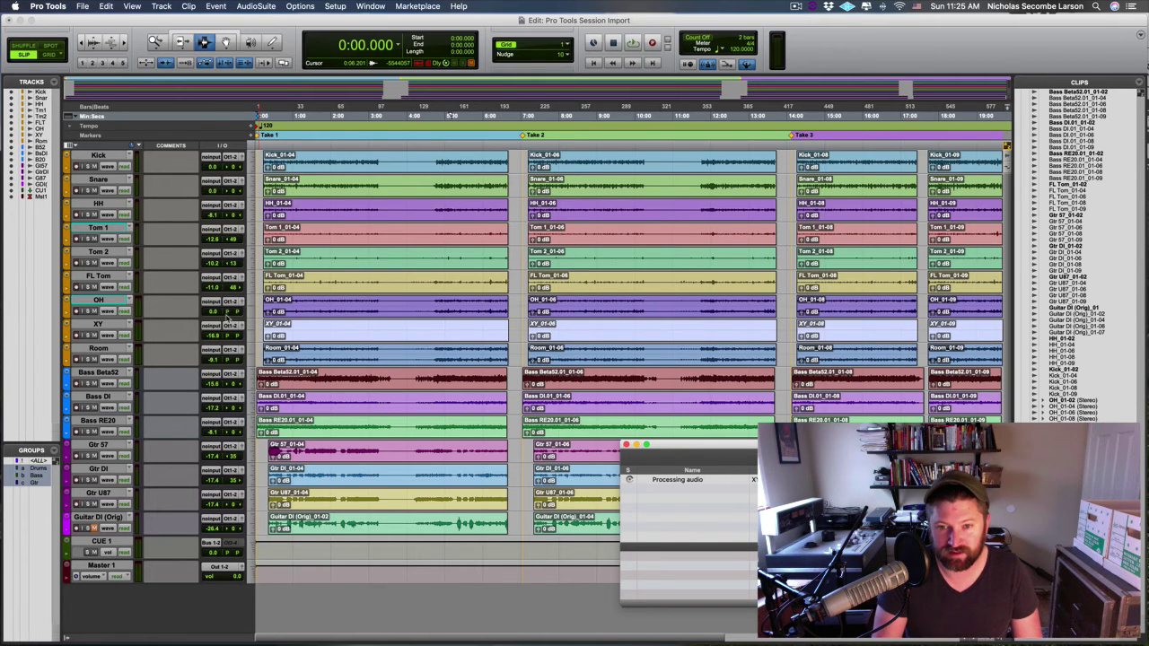
pyautogui.press('super+equal')
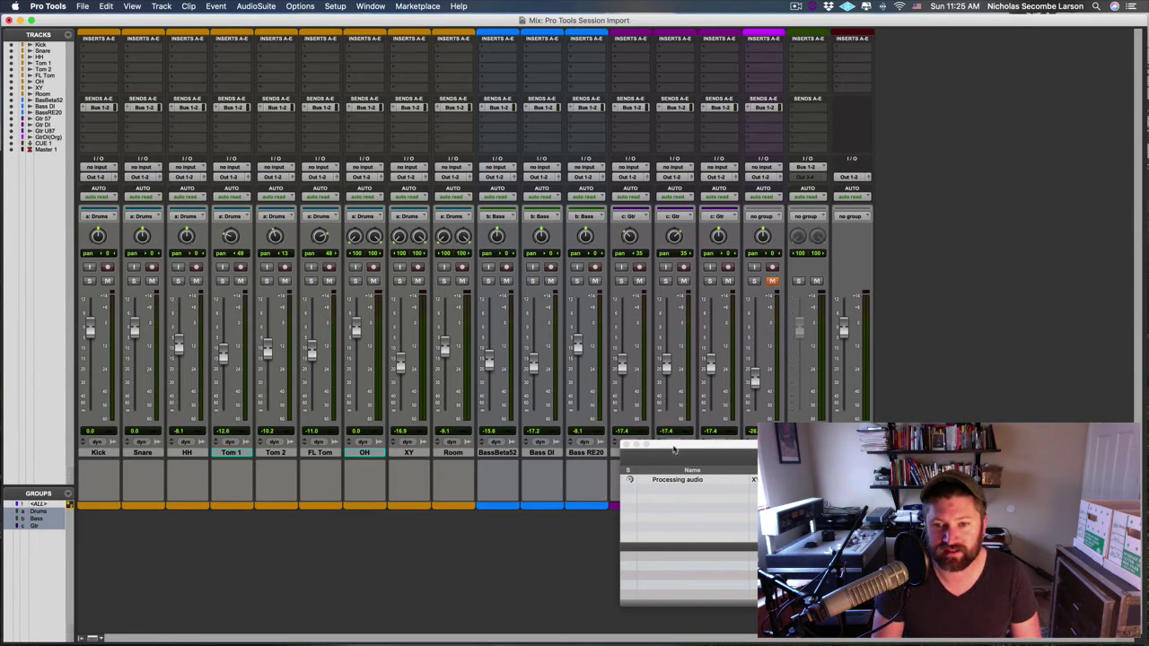
pyautogui.moveTo(673, 448); pyautogui.dragTo(388, 462)
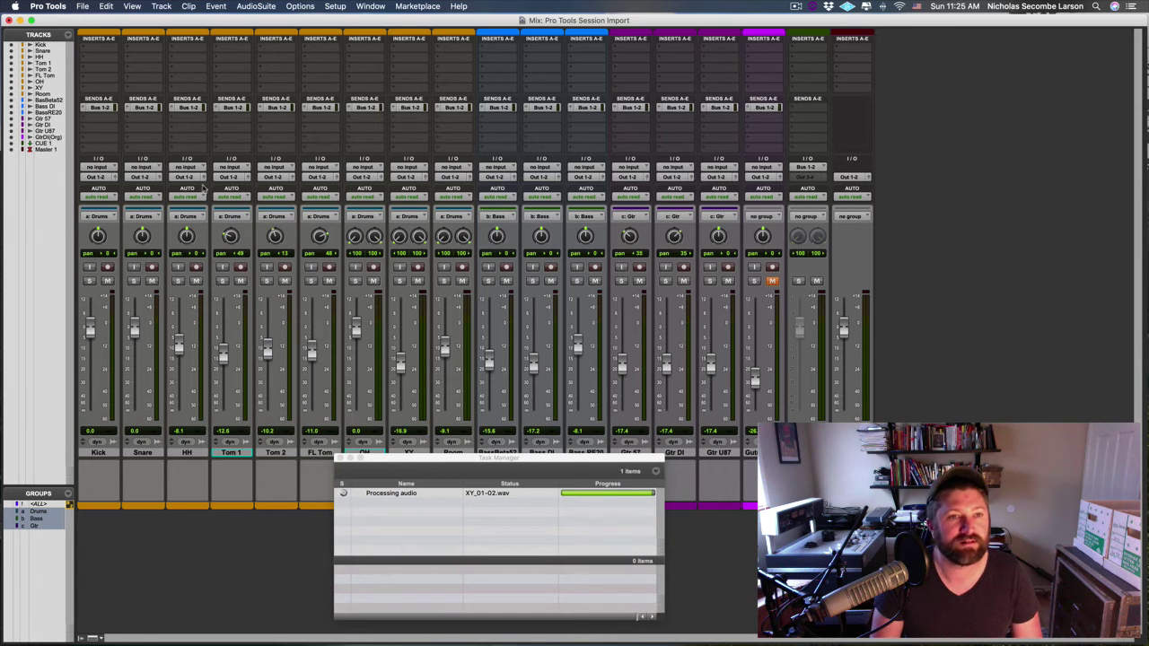
pyautogui.keyDown('super'); pyautogui.click(84, 107); pyautogui.keyUp('super')
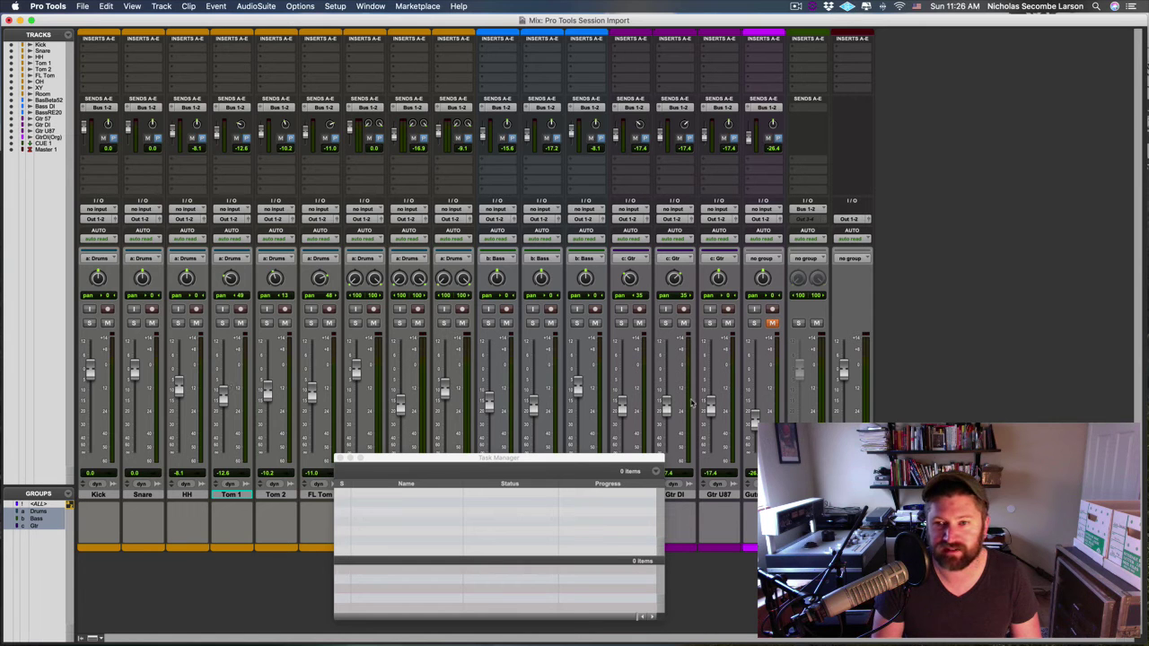
# Step: Return to the Edit window, widen the Tracks list to show full track names, and close the Task Manager
pyautogui.press('super+equal')
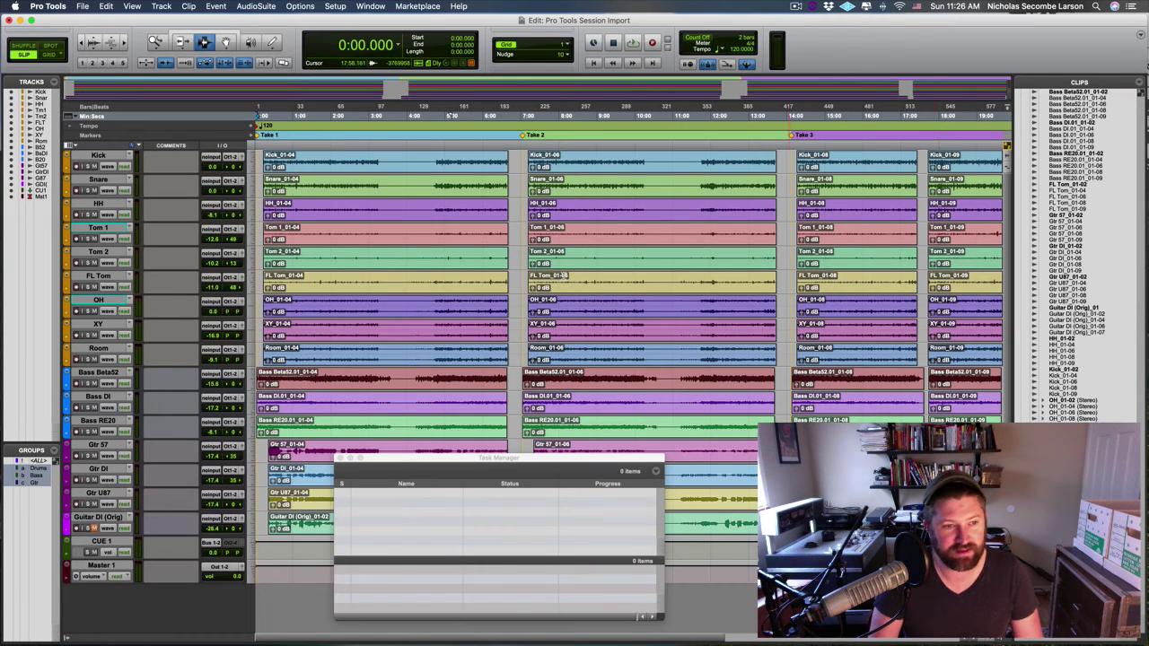
pyautogui.moveTo(60, 465); pyautogui.dragTo(86, 462)
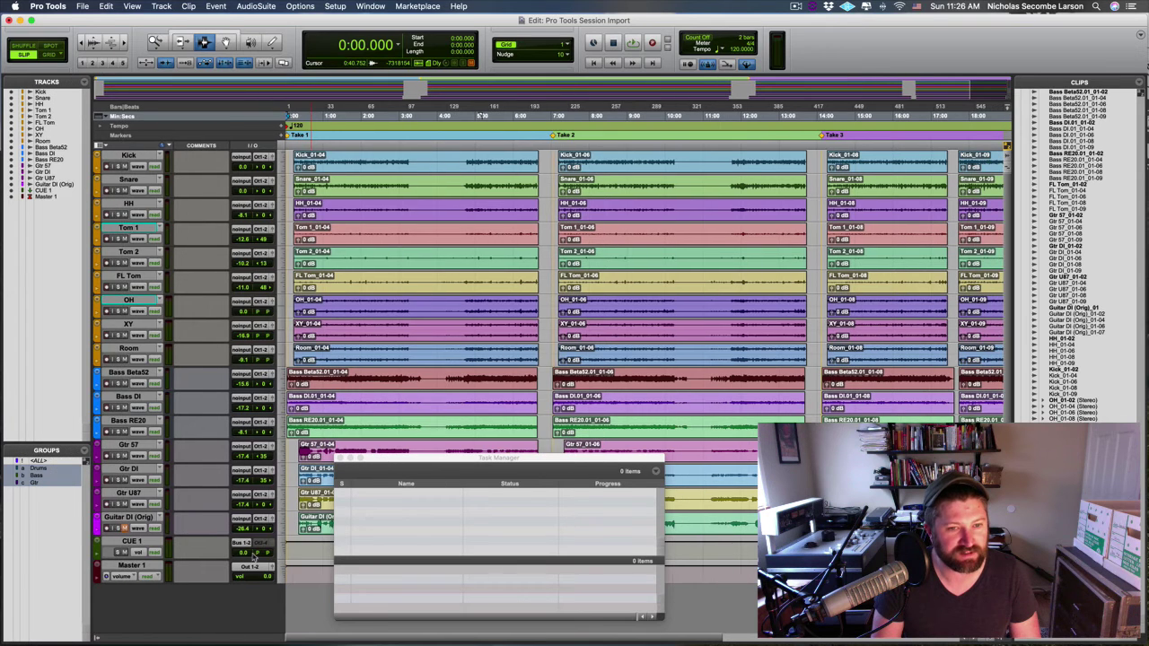
pyautogui.click(341, 457)
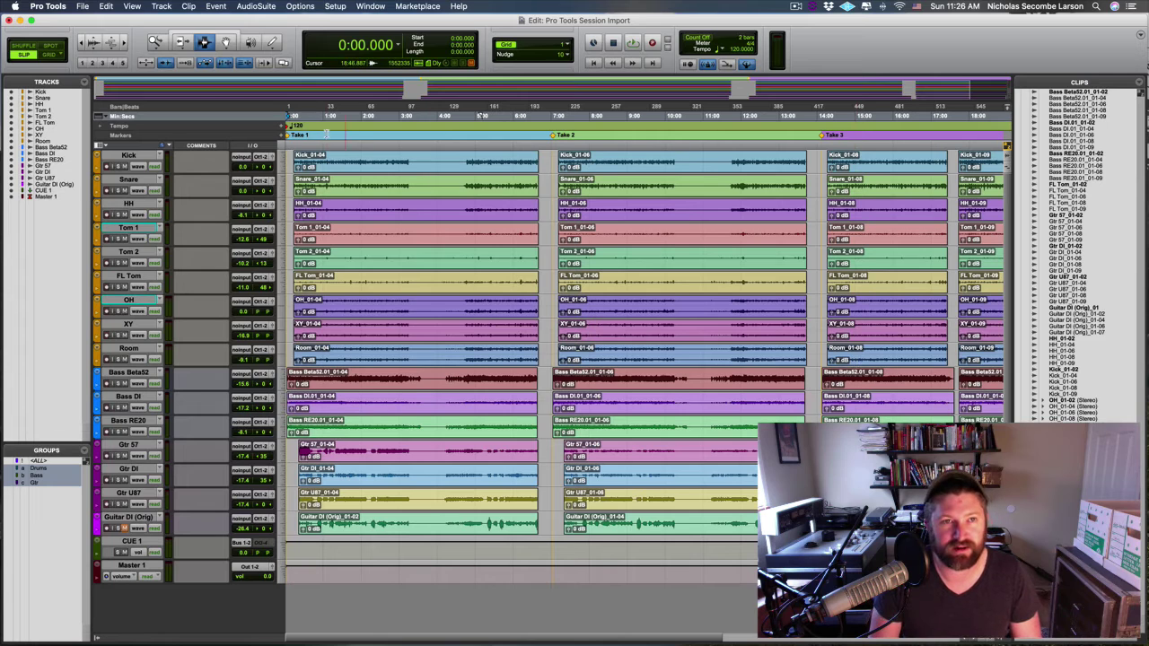
# Step: Save the Pro Tools Session Import session and close it
pyautogui.click(83, 7)
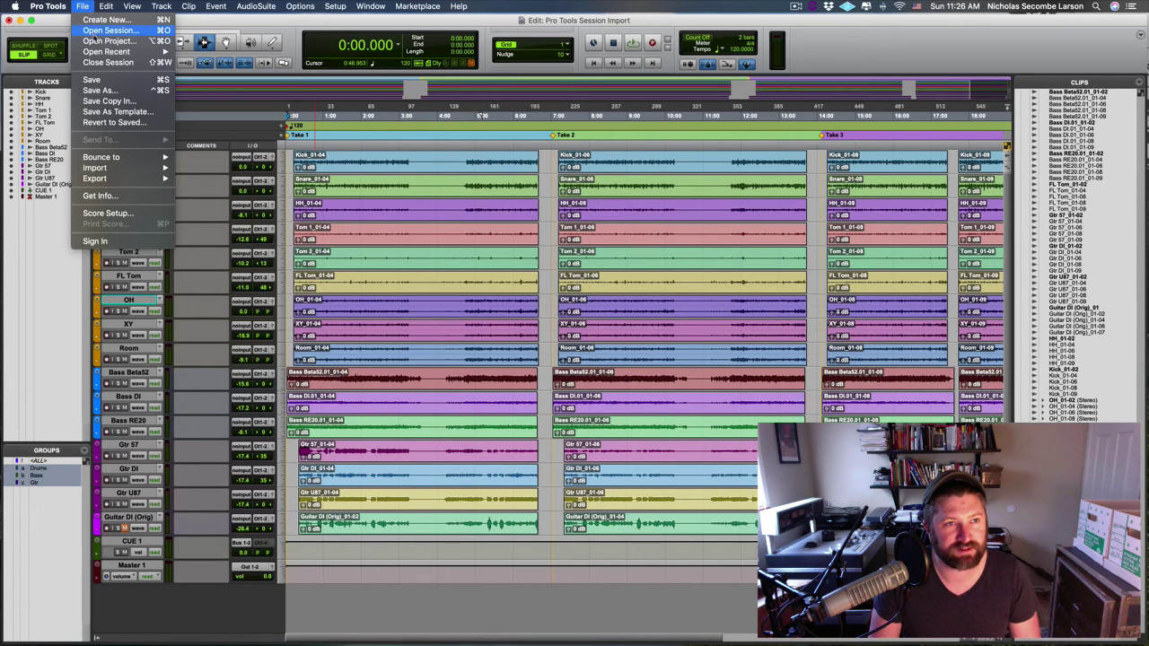
pyautogui.click(198, 21)
pyautogui.click(82, 7)
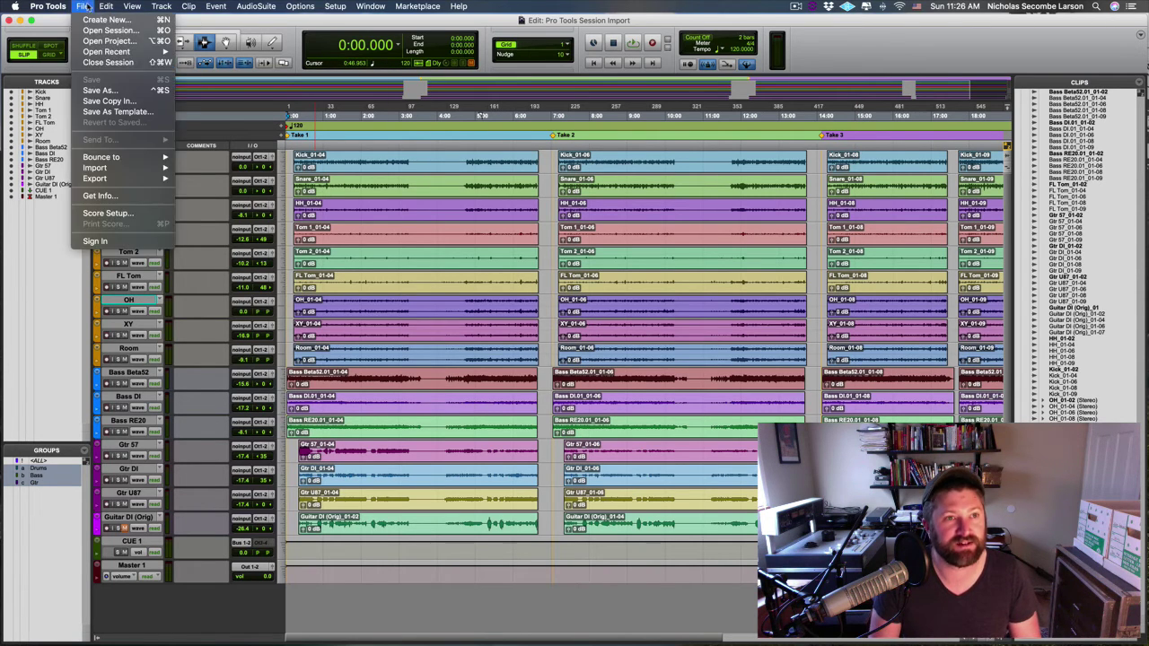
pyautogui.click(281, 124)
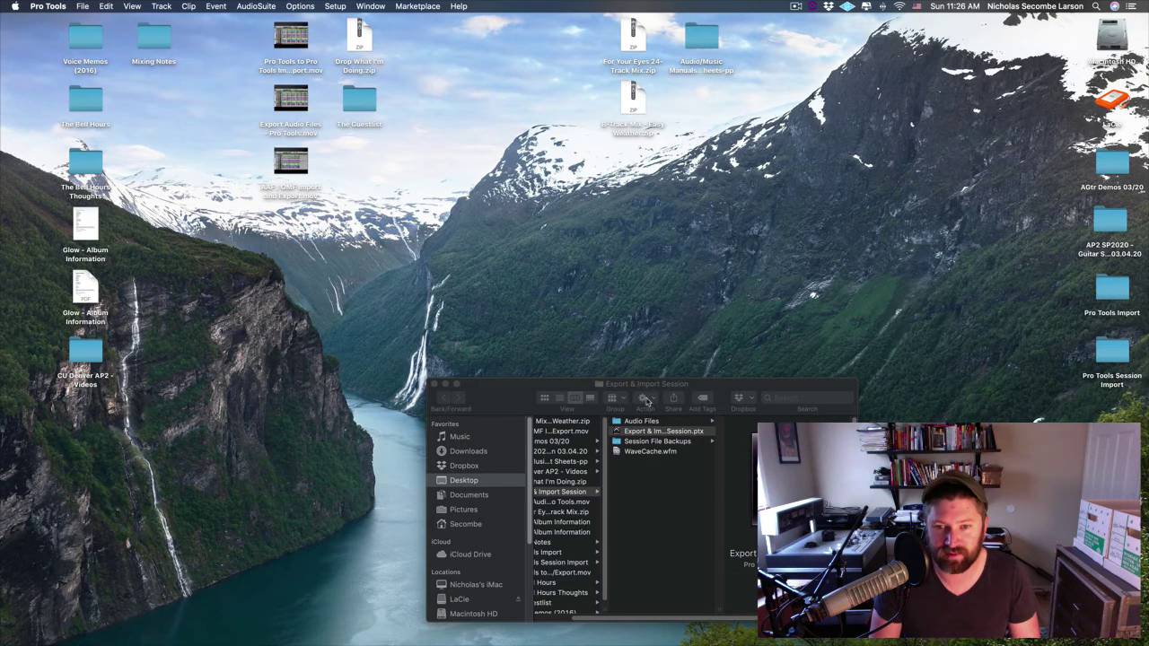
# Step: Open Export & Import Session.ptx without saving a detailed report, and hide the Clips list
pyautogui.doubleClick(649, 431)
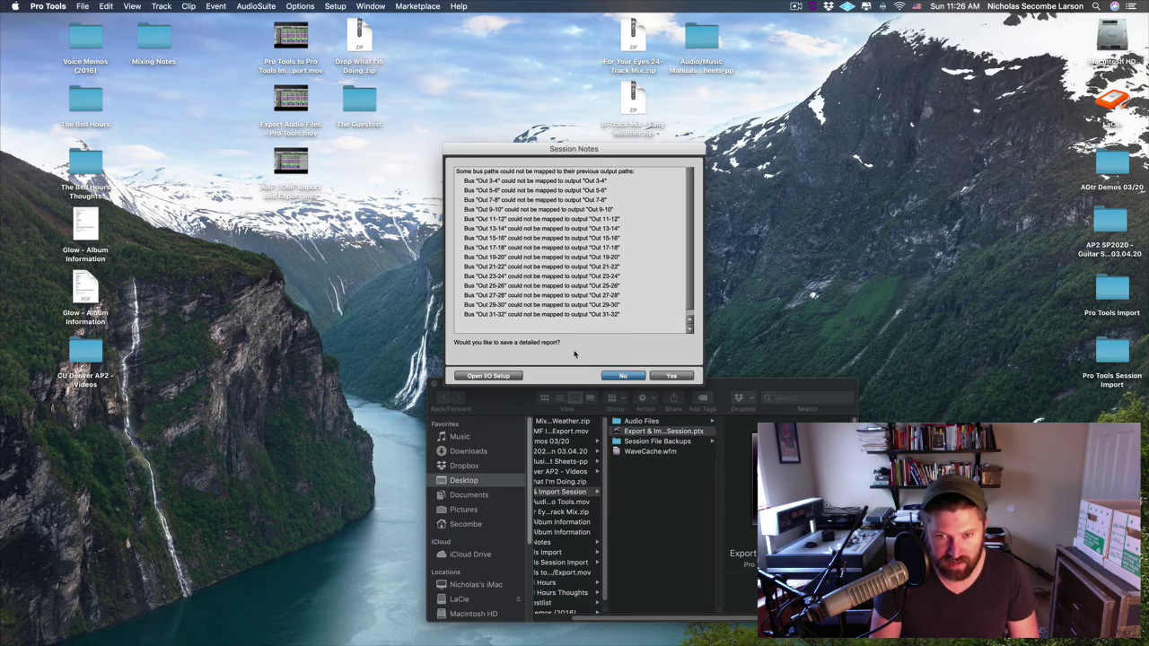
pyautogui.click(625, 376)
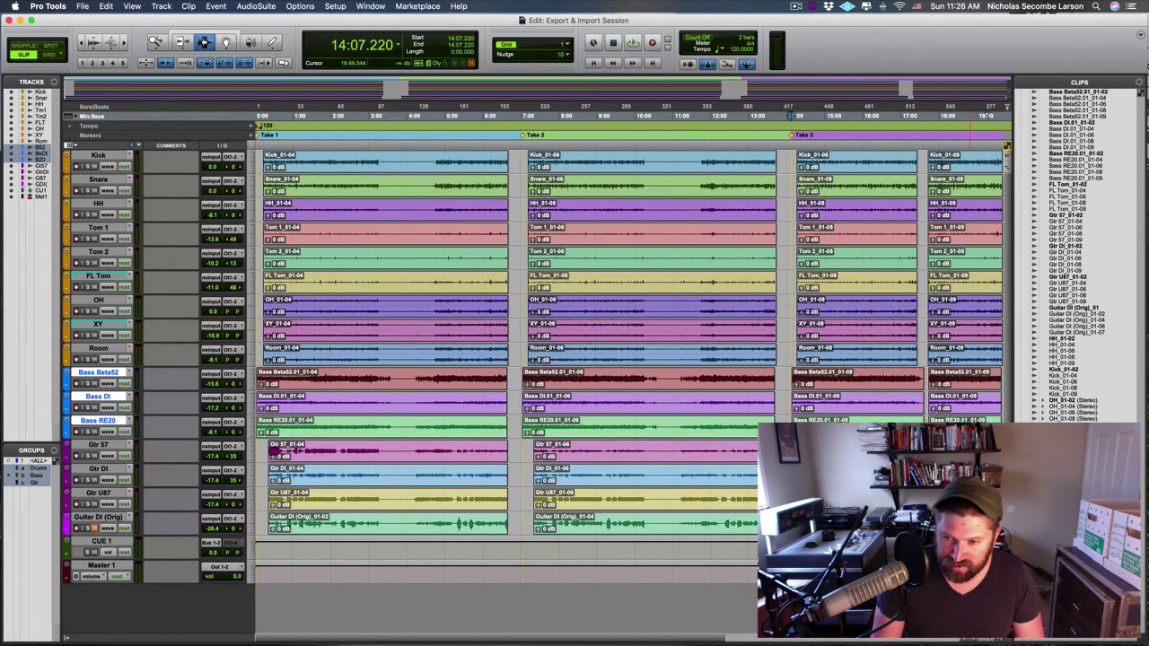
pyautogui.click(1001, 638)
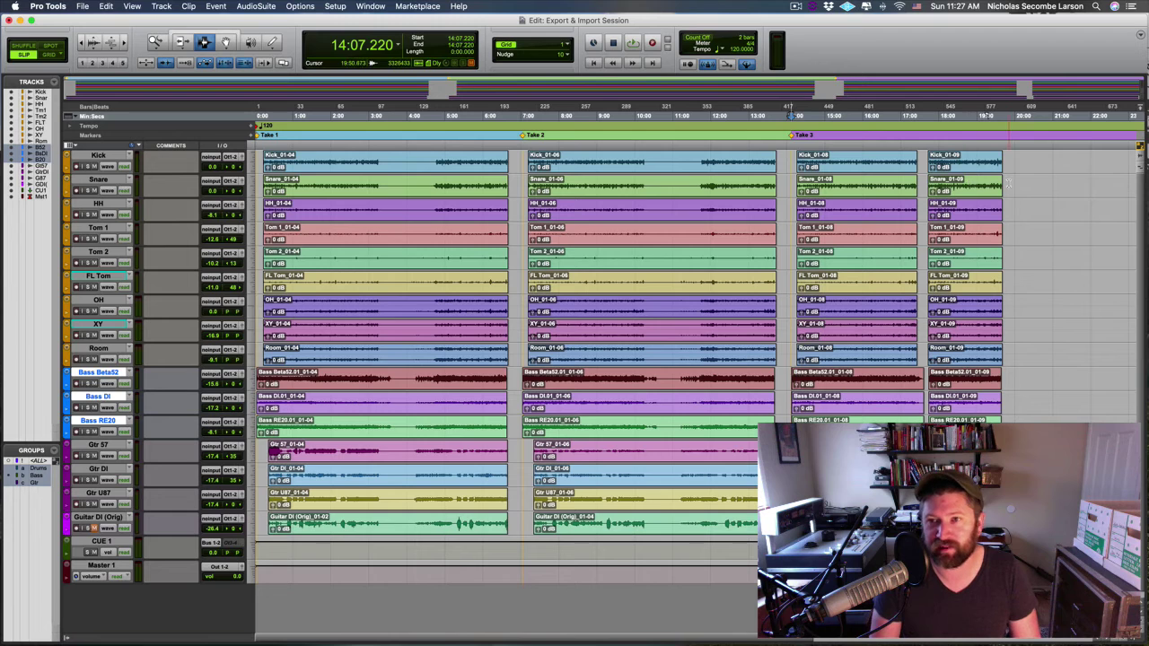
# Step: Place the edit cursor just after the last drum clips and fit the whole session in the timeline to examine its layout
pyautogui.click(1009, 269)
pyautogui.hscroll(10, 827, 331)
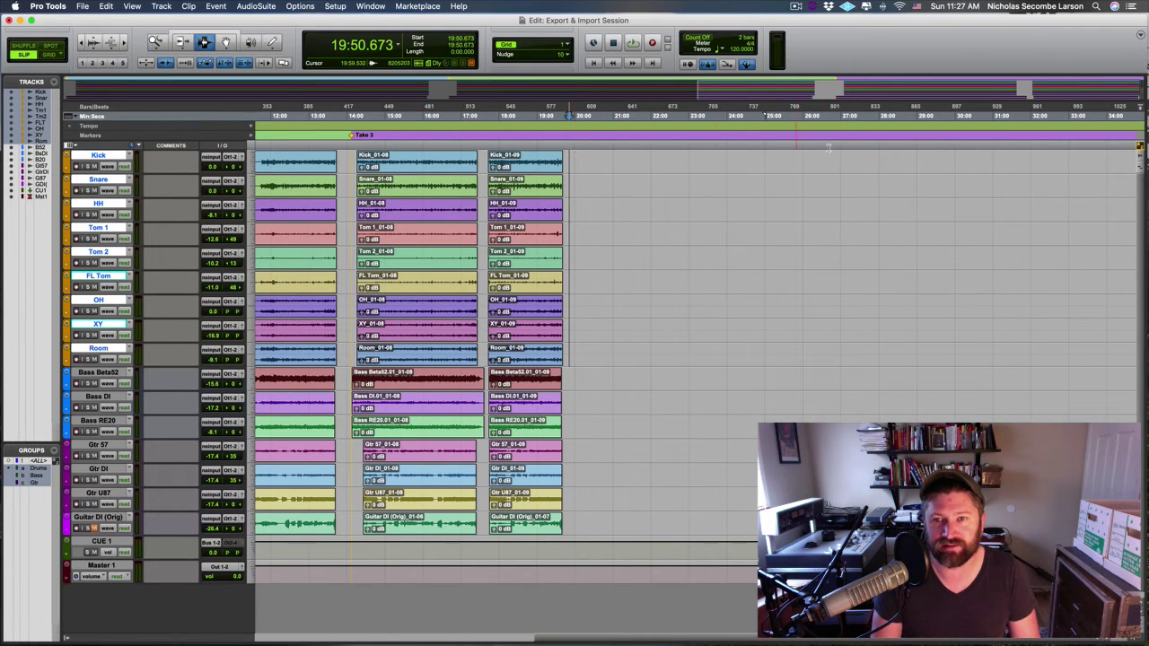
pyautogui.hscroll(-10, 694, 195)
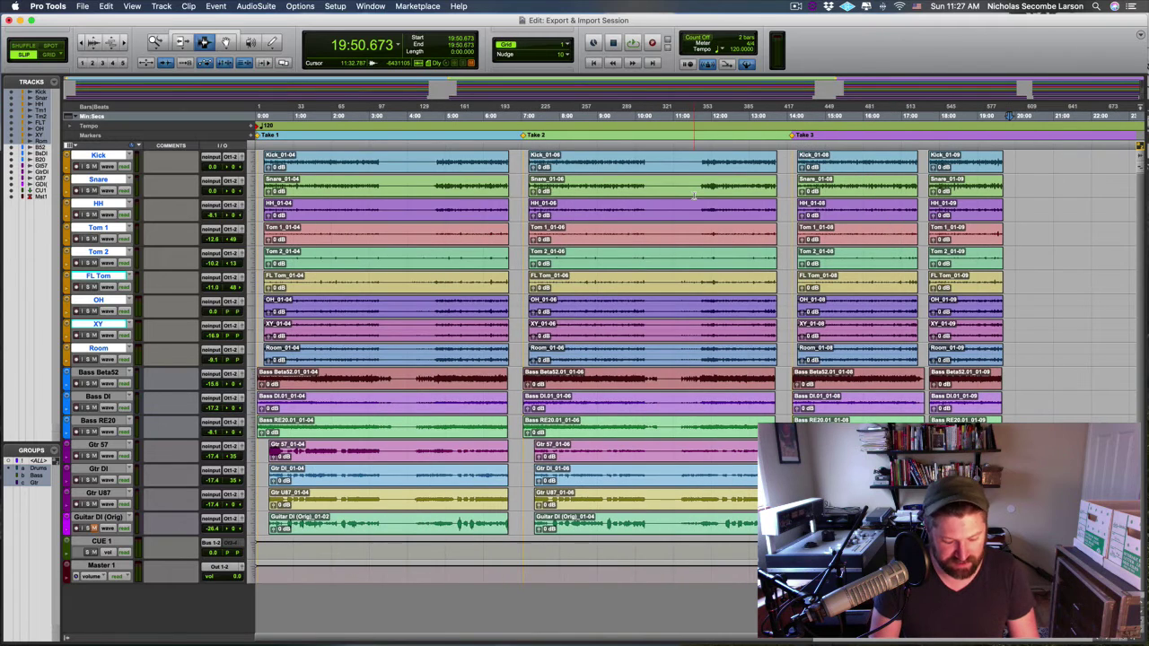
pyautogui.hotkey('alt', 'a')
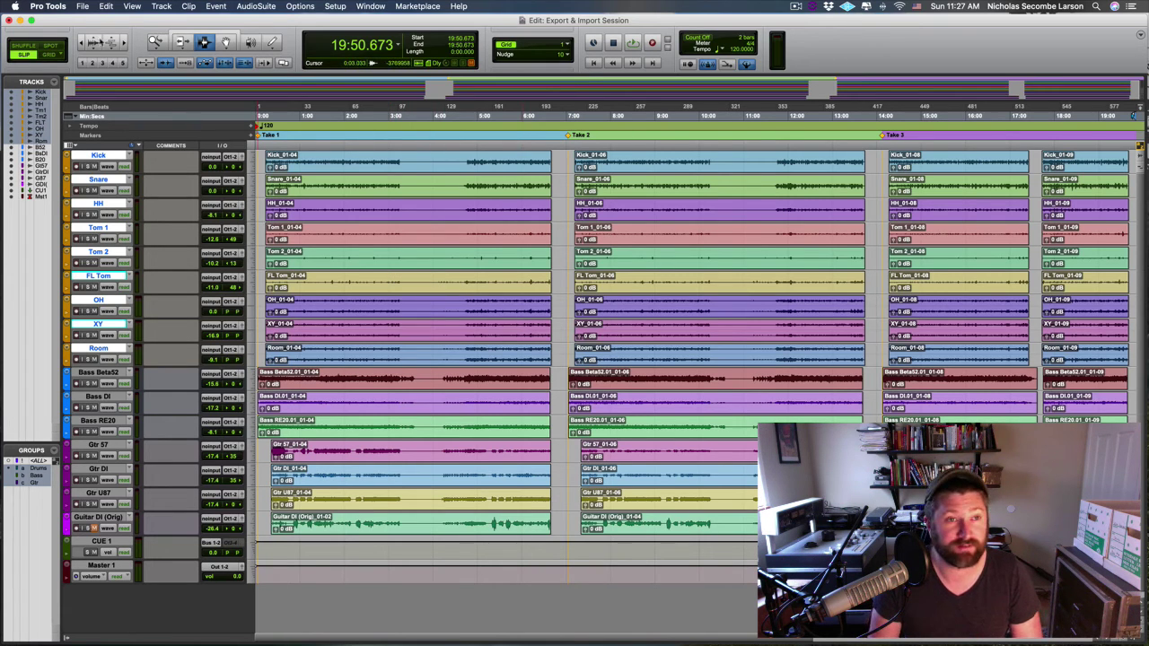
# Step: Close Export & Import Session without saving changes and create a new session named Tracking Import
pyautogui.click(82, 7)
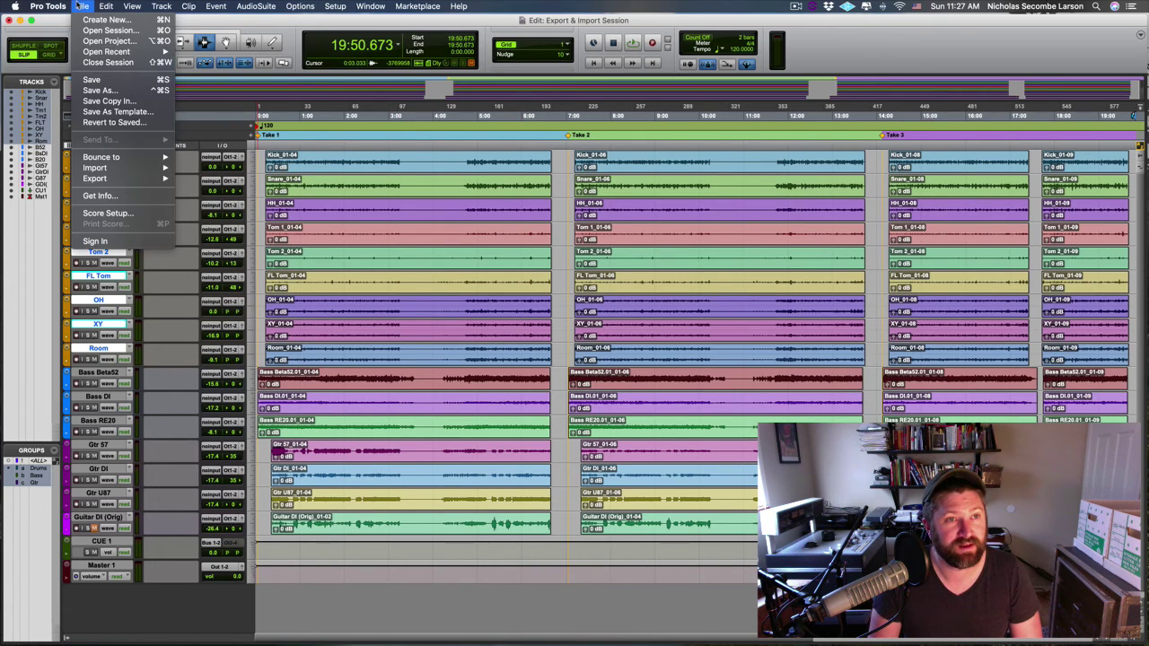
pyautogui.click(126, 63)
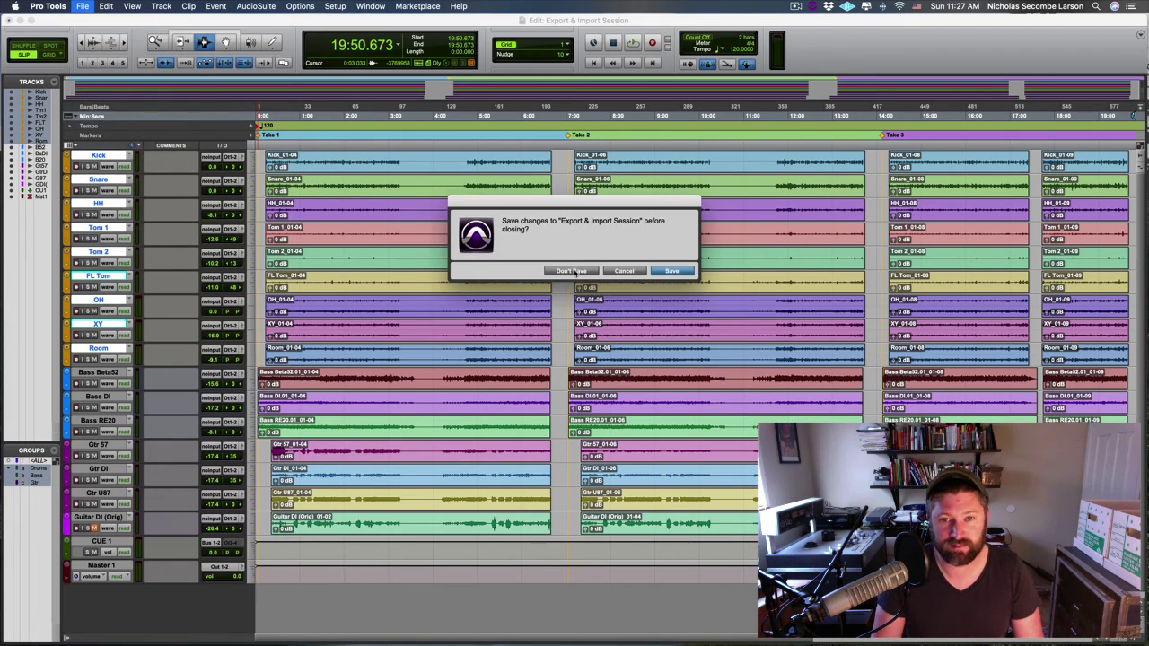
pyautogui.click(571, 271)
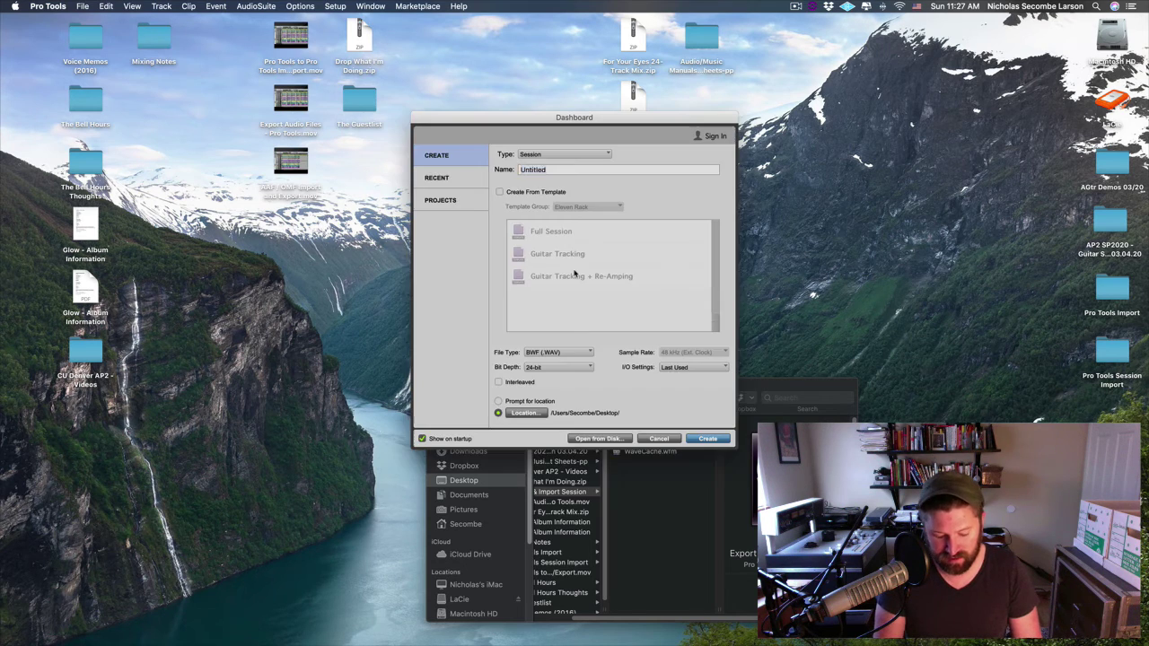
pyautogui.write('Tracking Import')
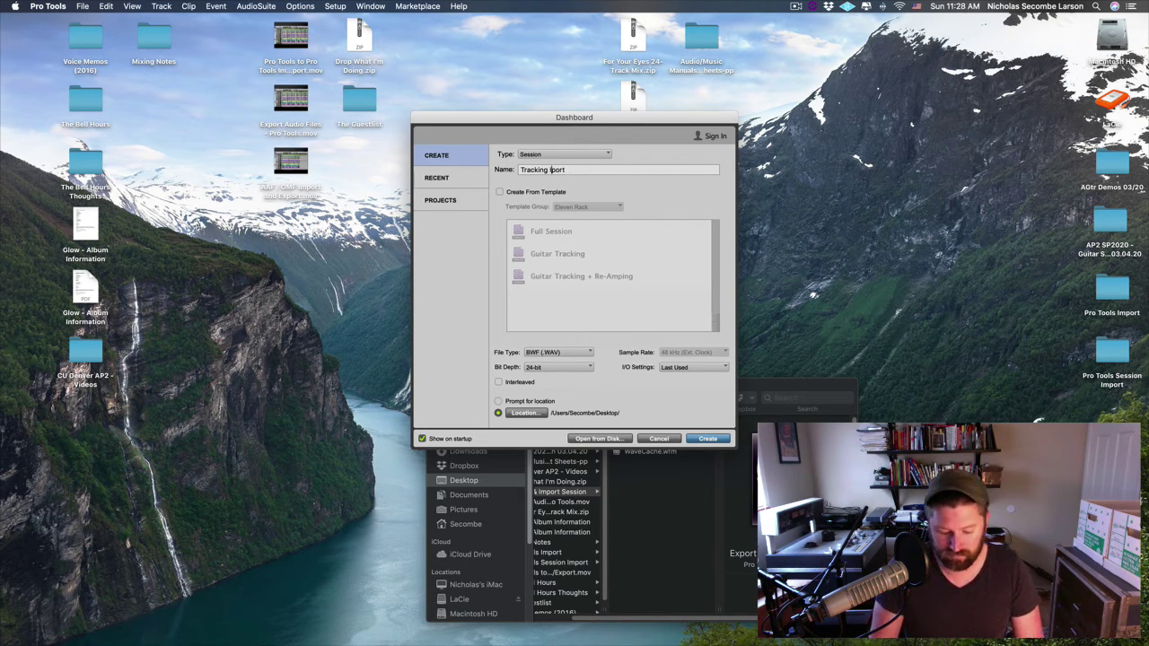
pyautogui.click(705, 438)
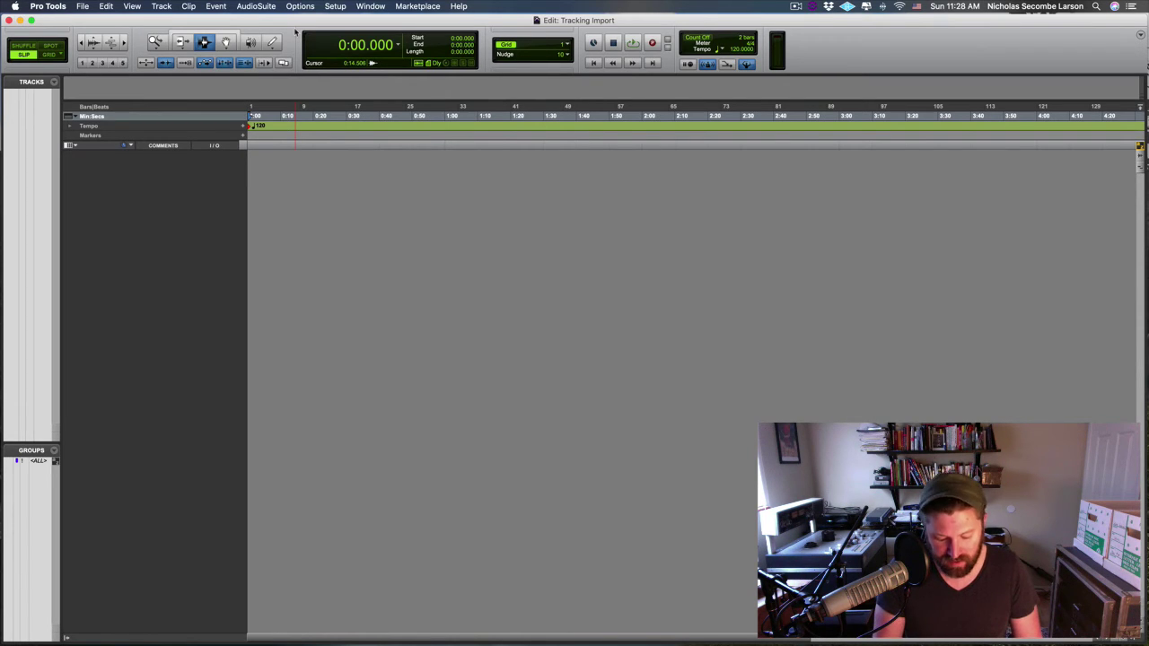
# Step: Start importing session data from Export & Import Session.ptx, keeping the audio media option at Link to source media (where possible)
pyautogui.hotkey('alt', 'shift', 'i')
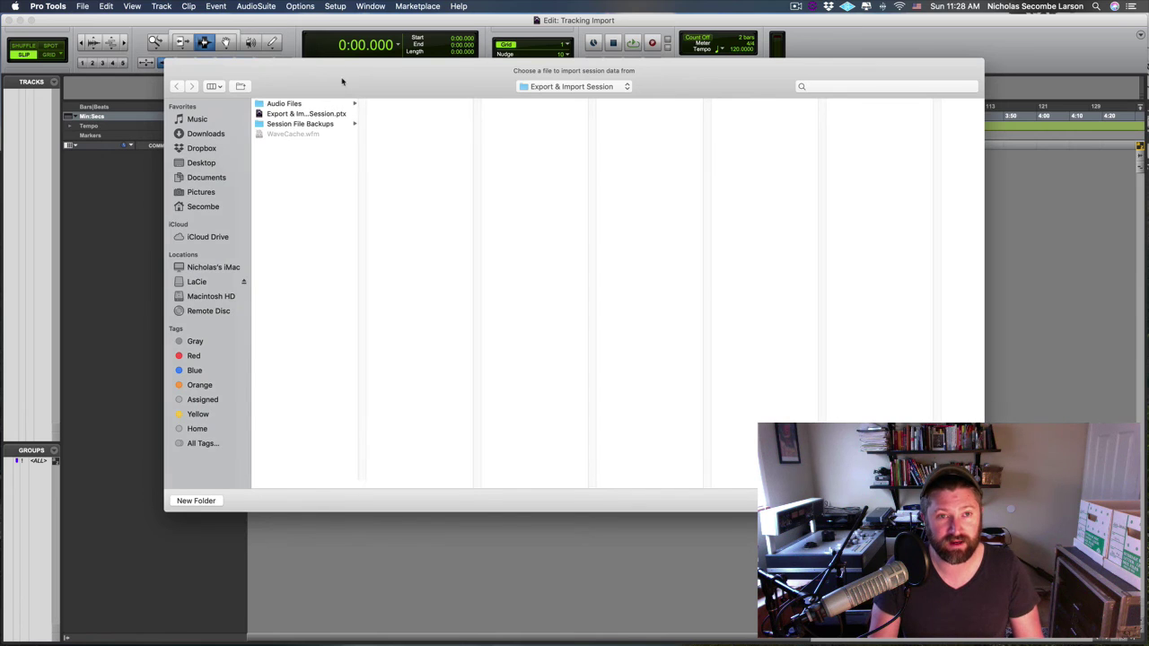
pyautogui.click(305, 114)
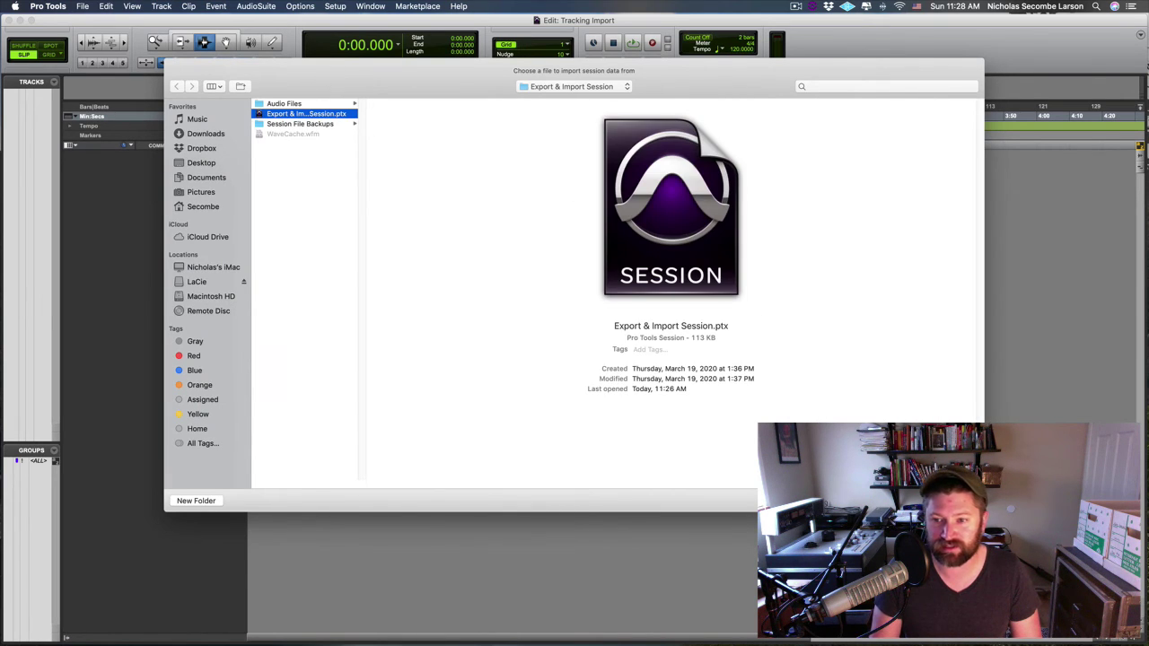
pyautogui.press('Return')
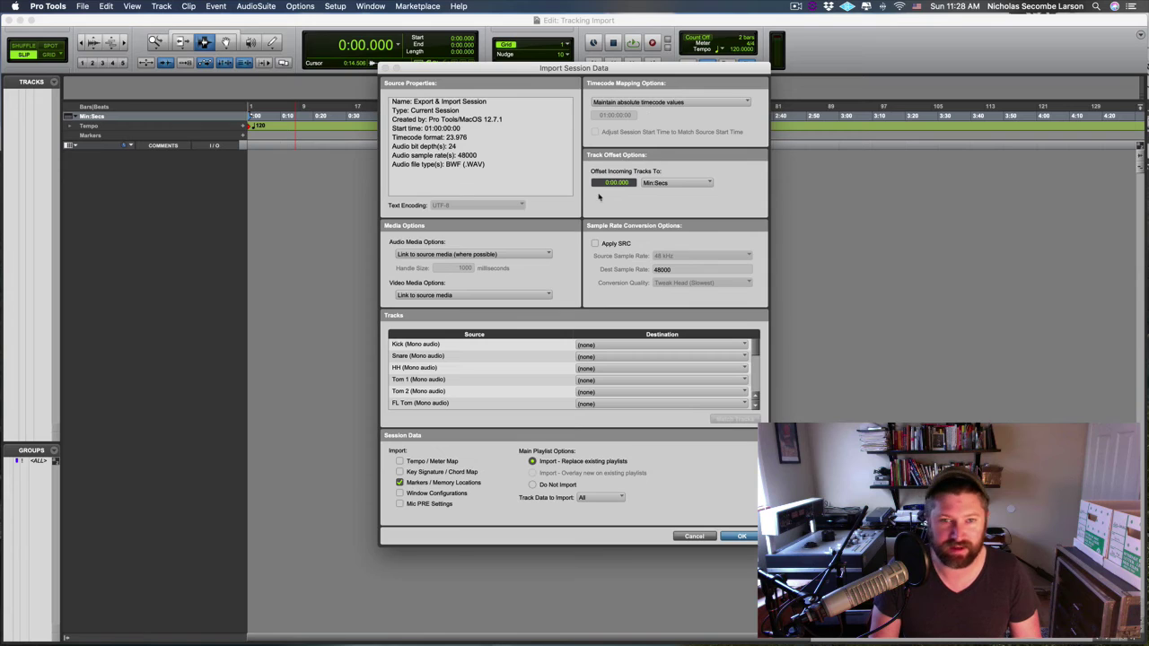
pyautogui.click(484, 255)
pyautogui.click(485, 255)
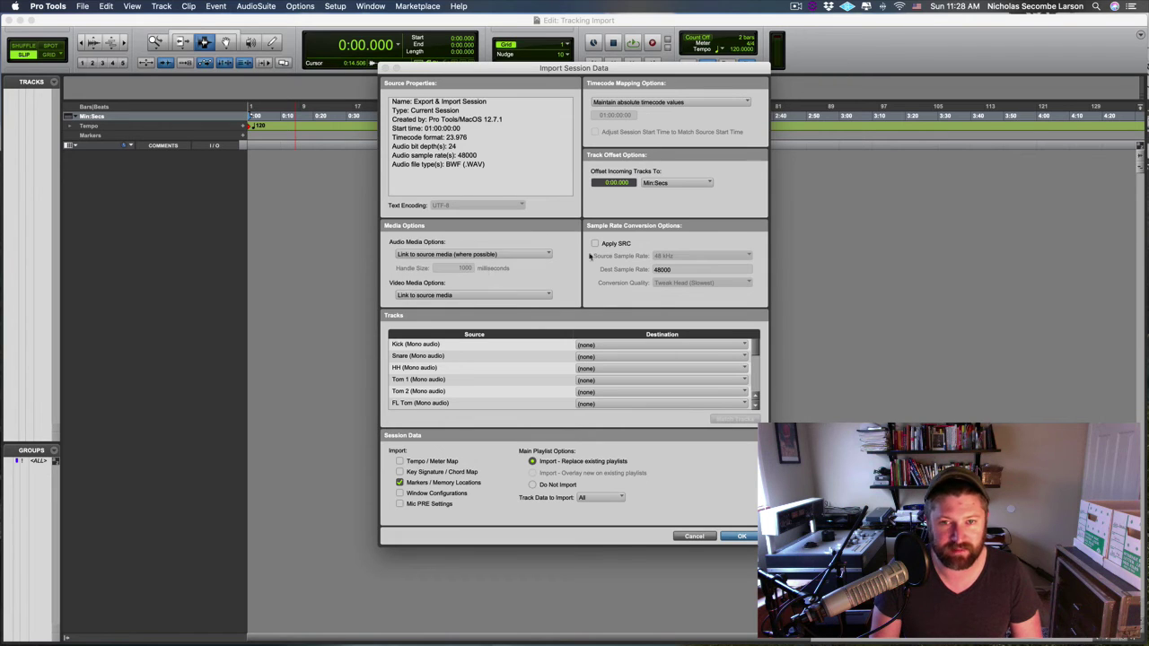
# Step: Select all source tracks from Kick through Master 1 and set their destination to New Track
pyautogui.click(499, 347)
pyautogui.scroll(-5, 682, 377)
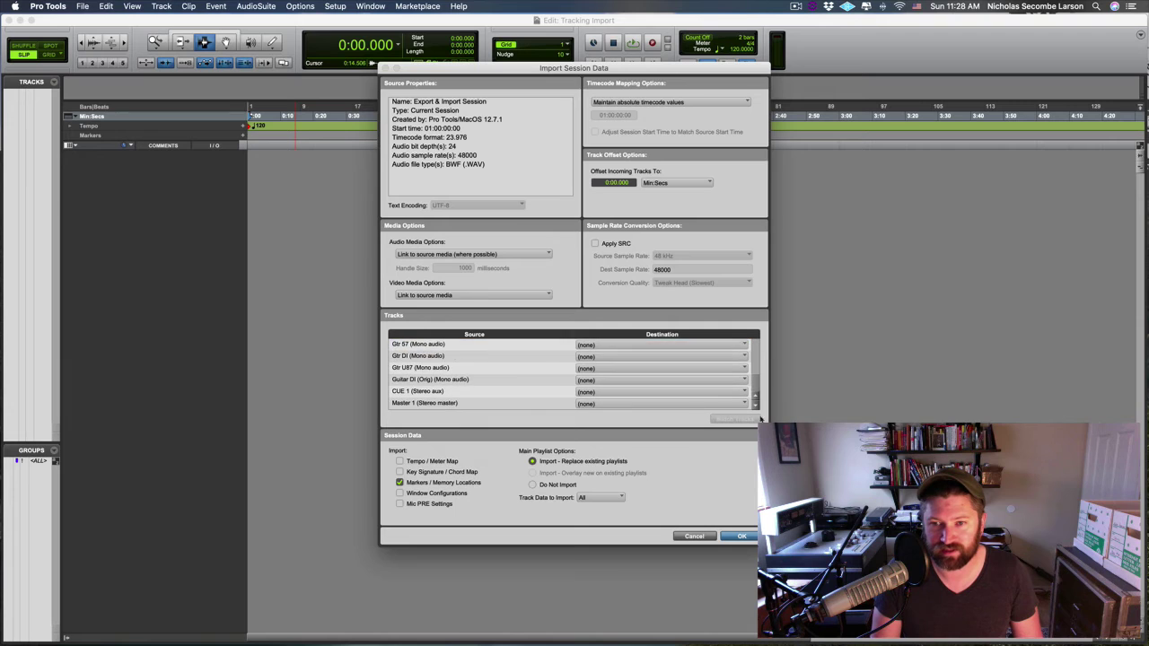
pyautogui.keyDown('shift'); pyautogui.click(579, 404); pyautogui.keyUp('shift')
pyautogui.scroll(3, 755, 388)
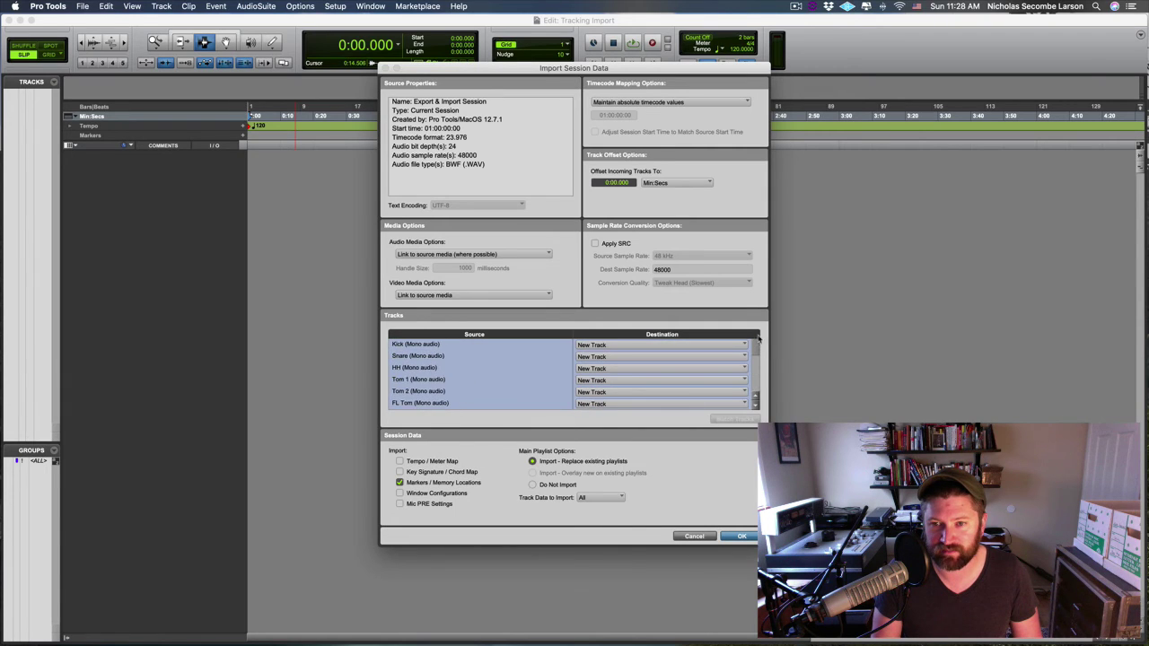
pyautogui.scroll(-3, 755, 388)
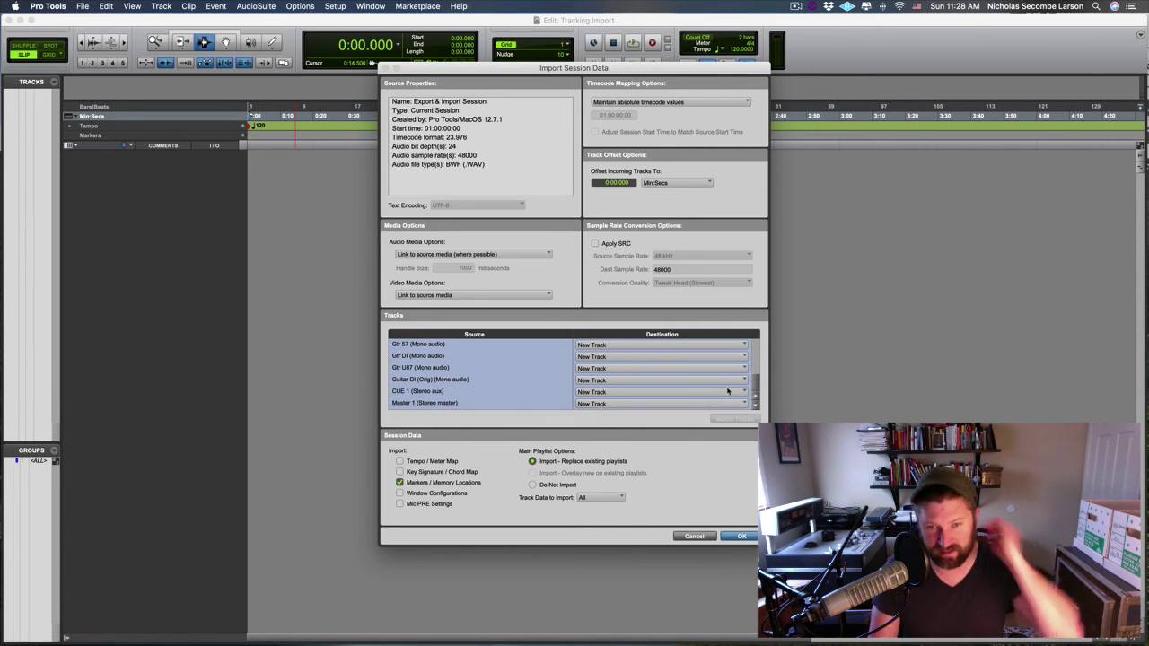
# Step: Exclude Markers / Memory Locations from the import and deselect Clips and Media in the track data to import
pyautogui.click(399, 482)
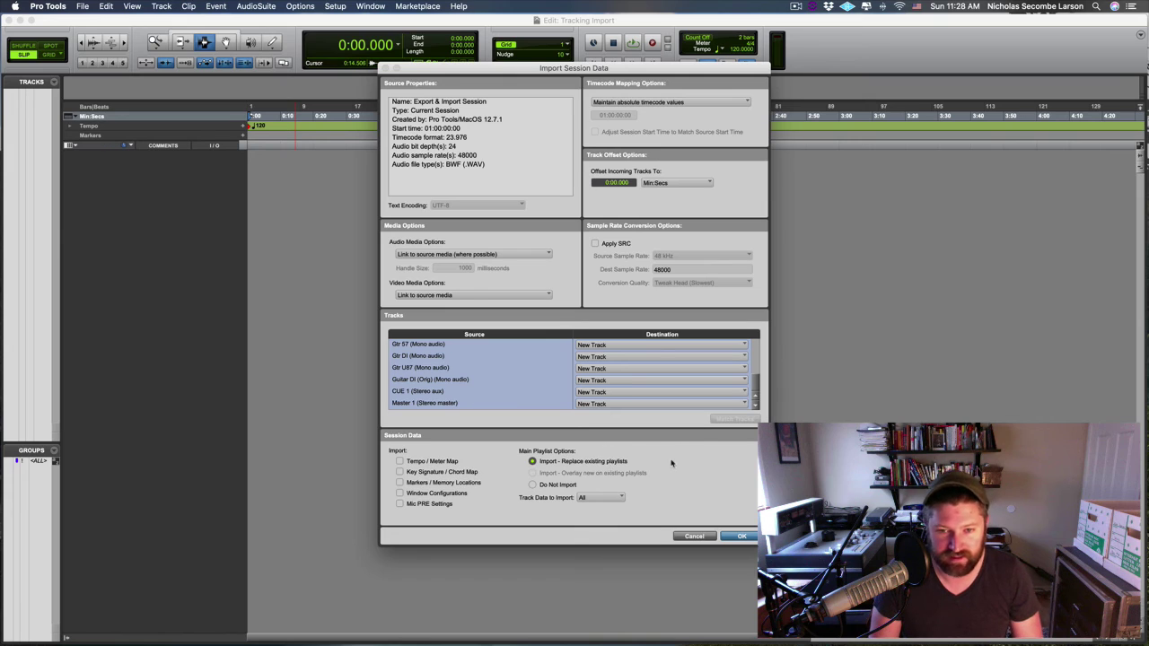
pyautogui.click(589, 495)
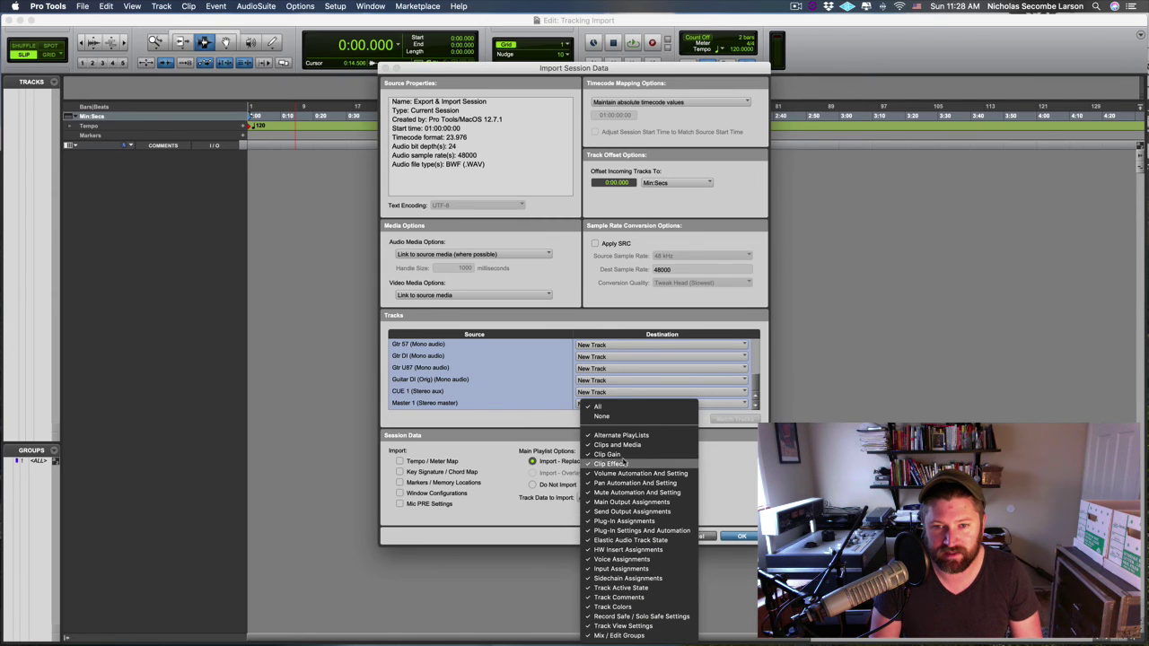
pyautogui.click(619, 446)
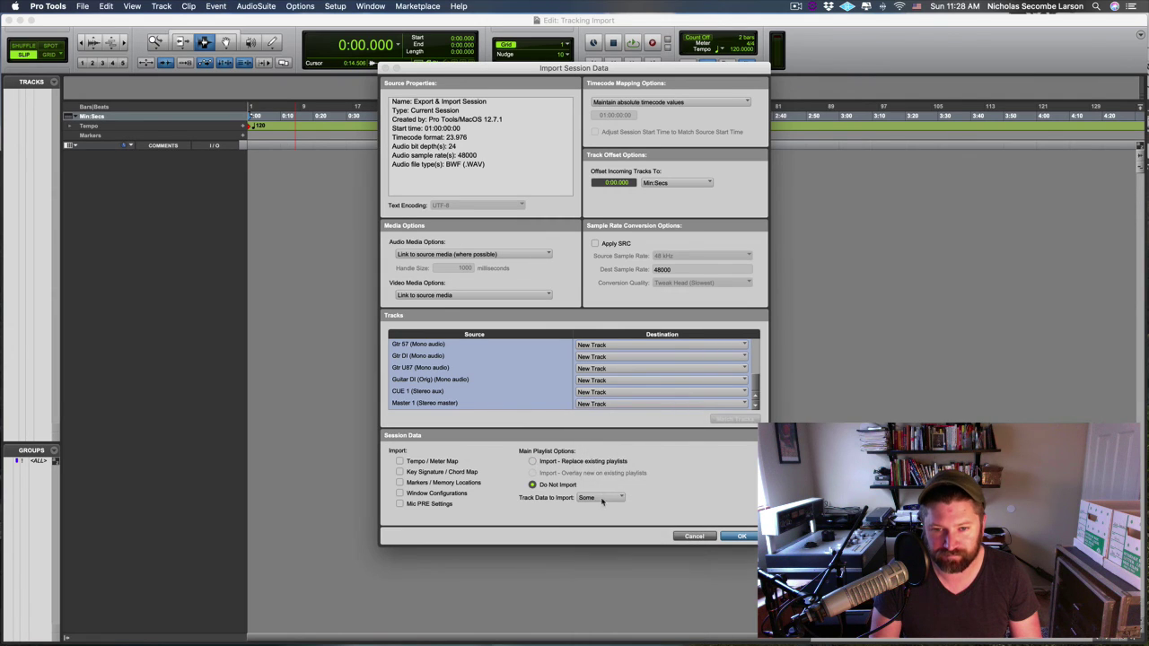
pyautogui.click(602, 500)
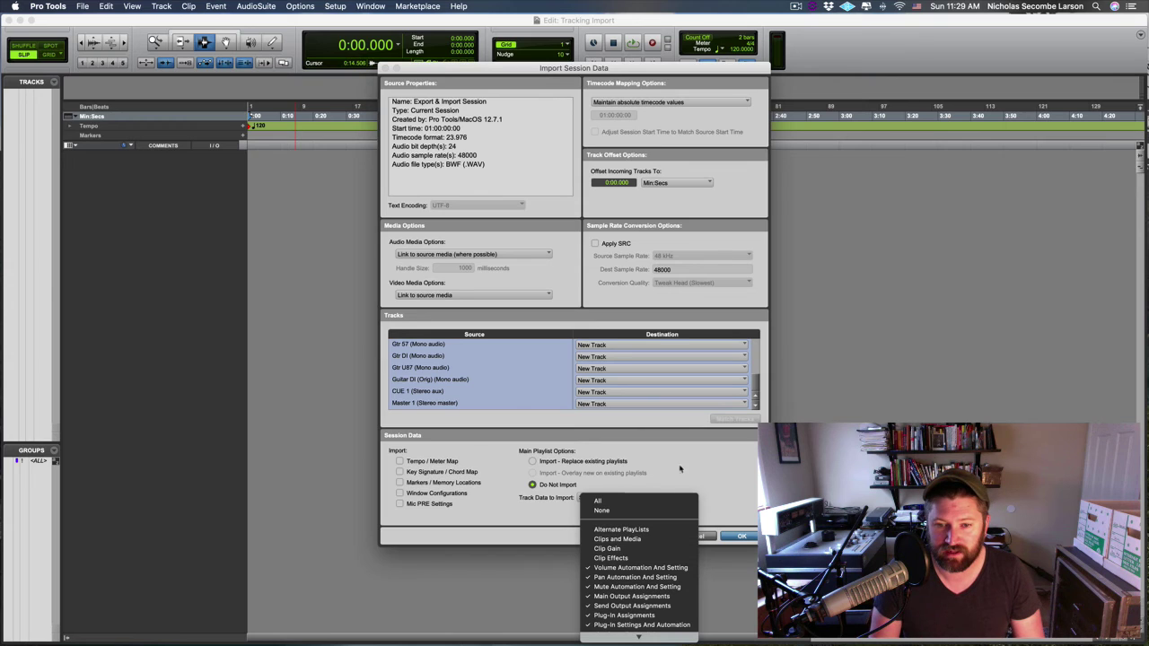
pyautogui.click(621, 550)
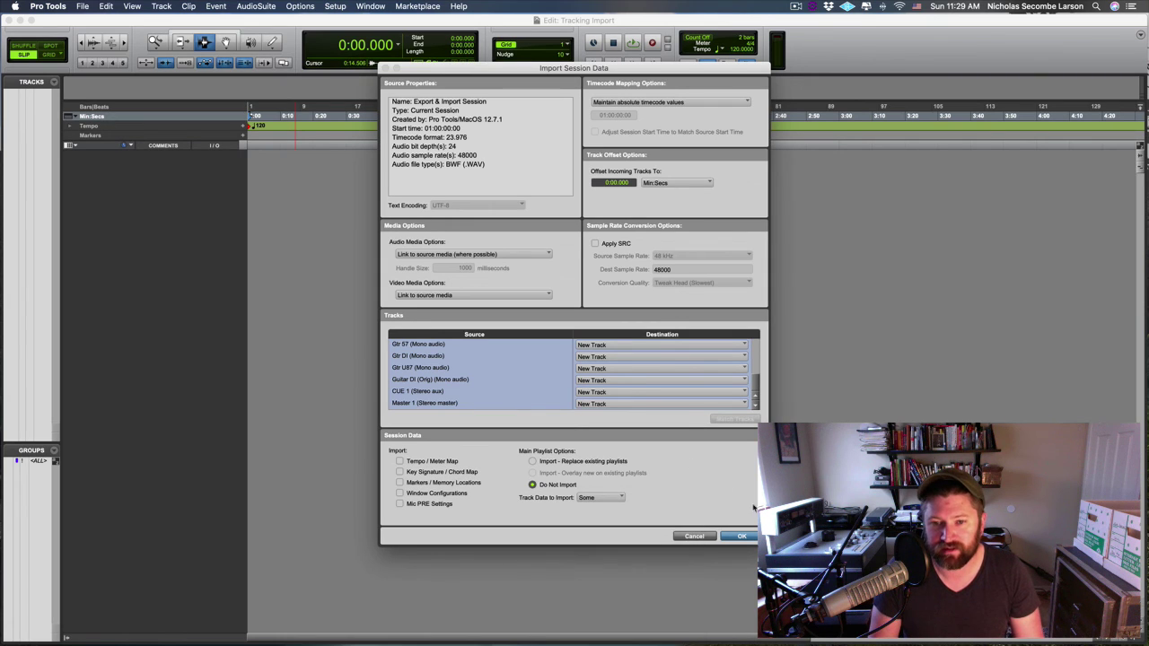
# Step: Run the session data import and show the Clips list
pyautogui.click(742, 537)
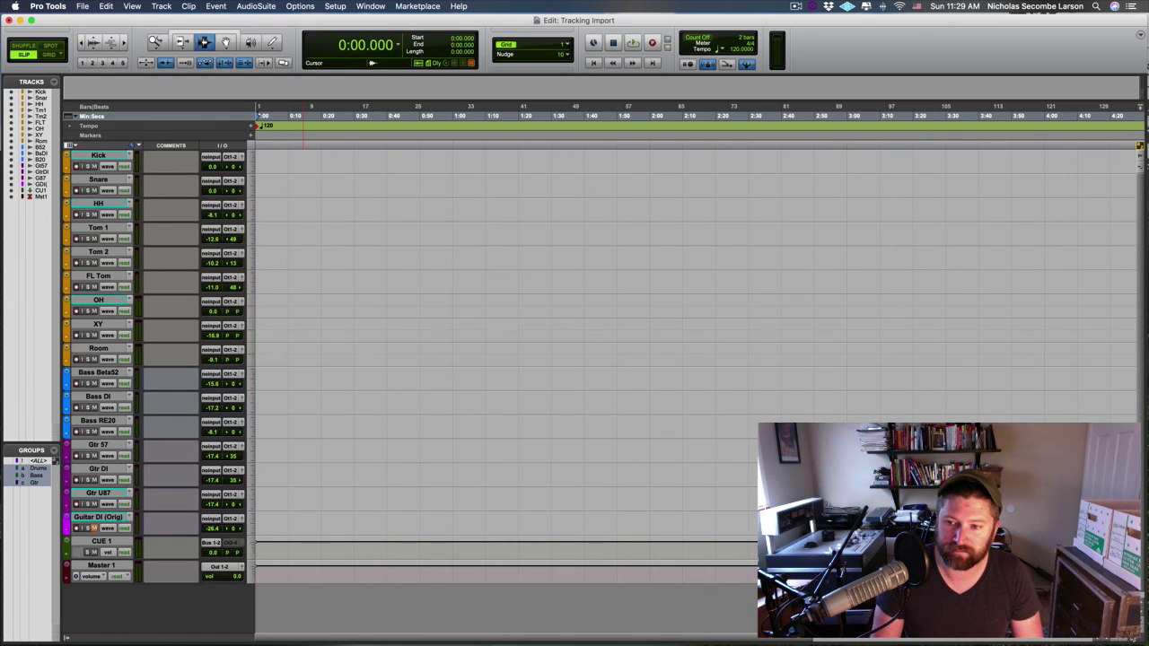
pyautogui.click(1136, 638)
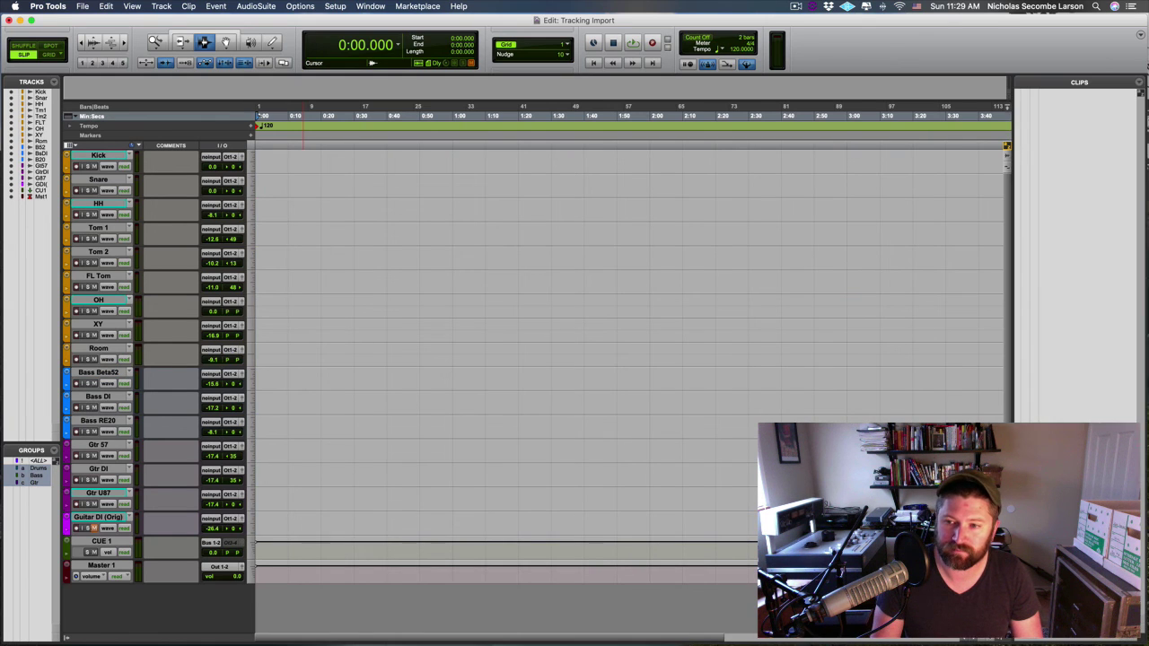
# Step: Widen the Clips list to check it for imported clips, and hide the list
pyautogui.moveTo(1011, 234); pyautogui.dragTo(935, 238)
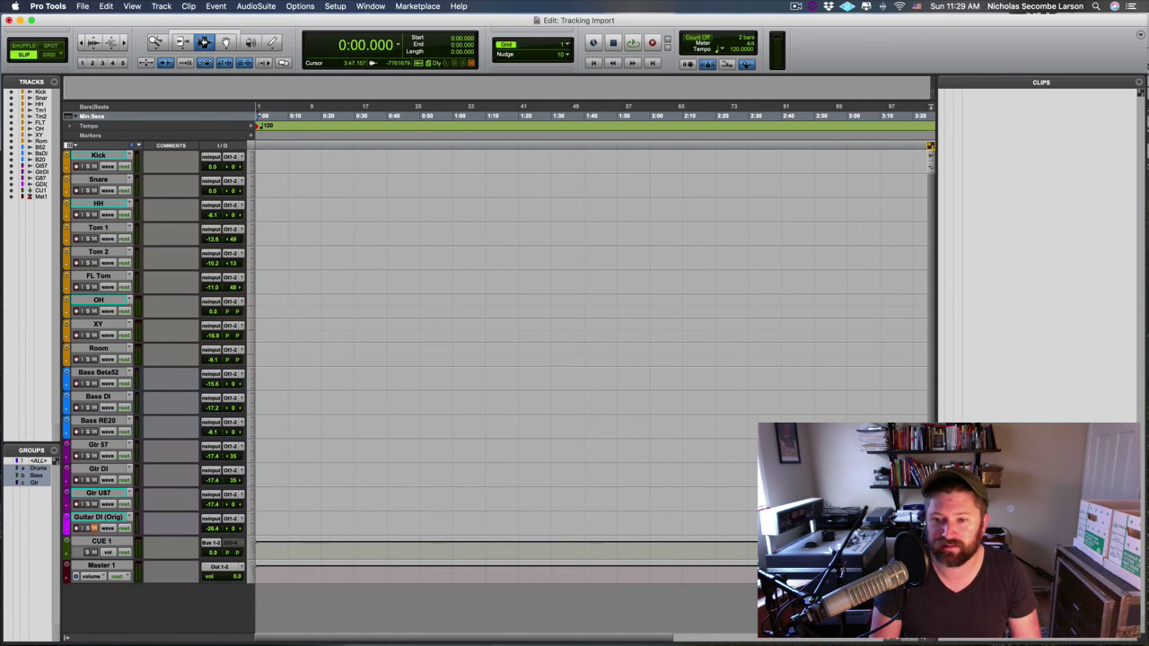
pyautogui.click(1136, 638)
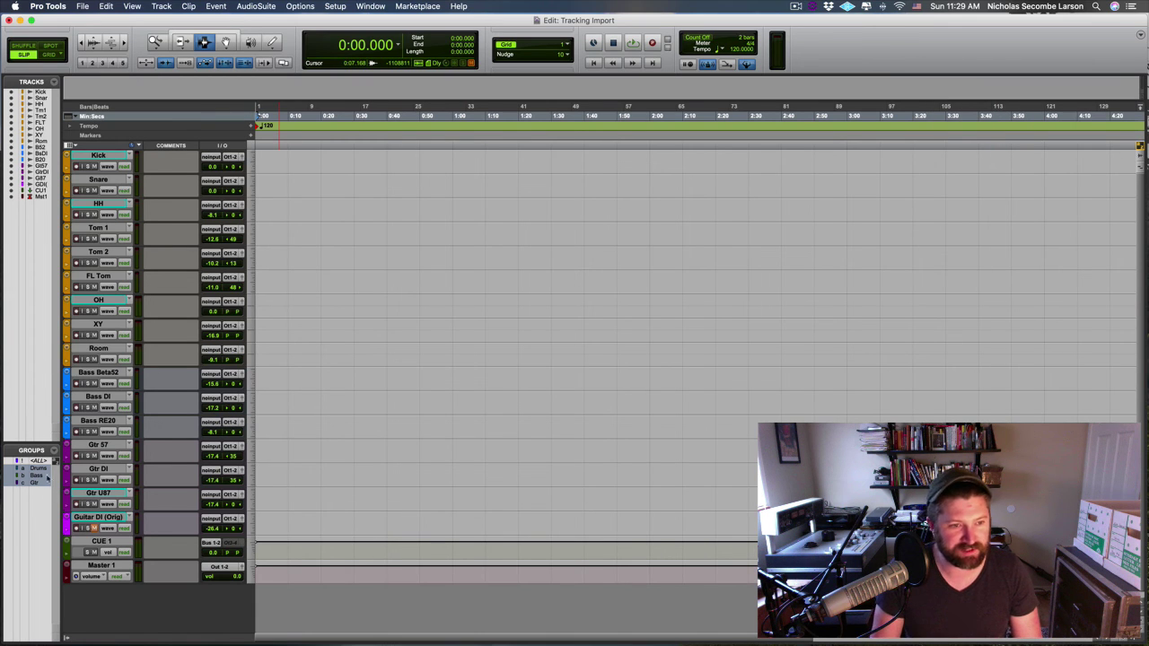
# Step: Expand the first send's level and pan controls across all tracks in the Mix window, and return to the Edit window
pyautogui.press('super+equal')
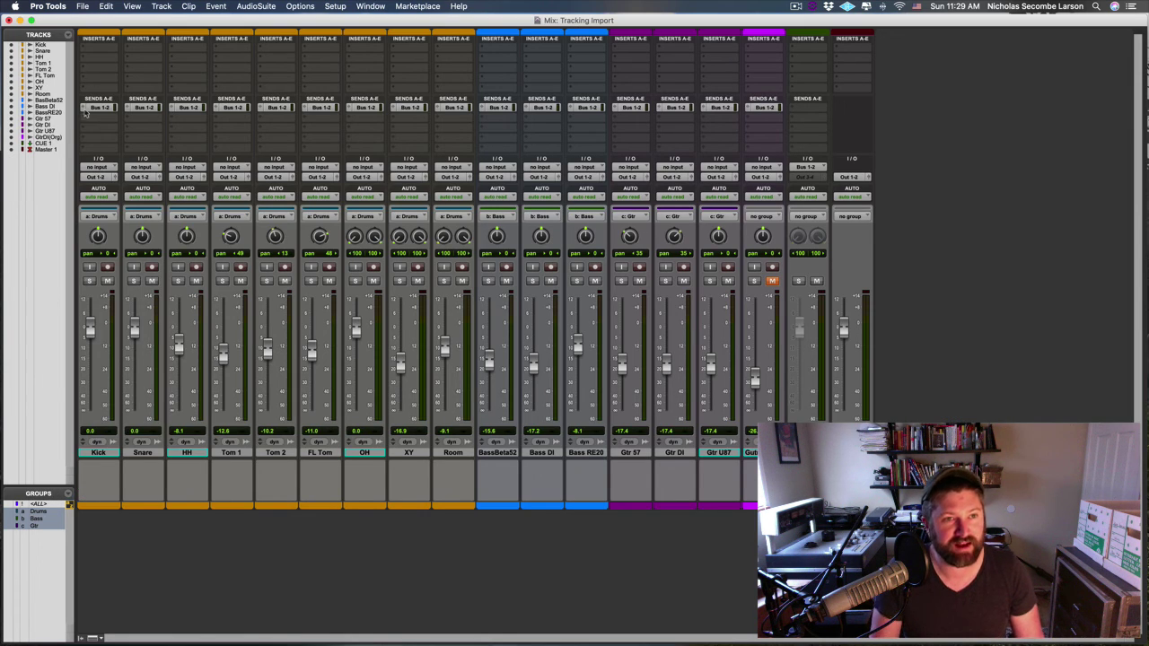
pyautogui.keyDown('super'); pyautogui.click(87, 110); pyautogui.keyUp('super')
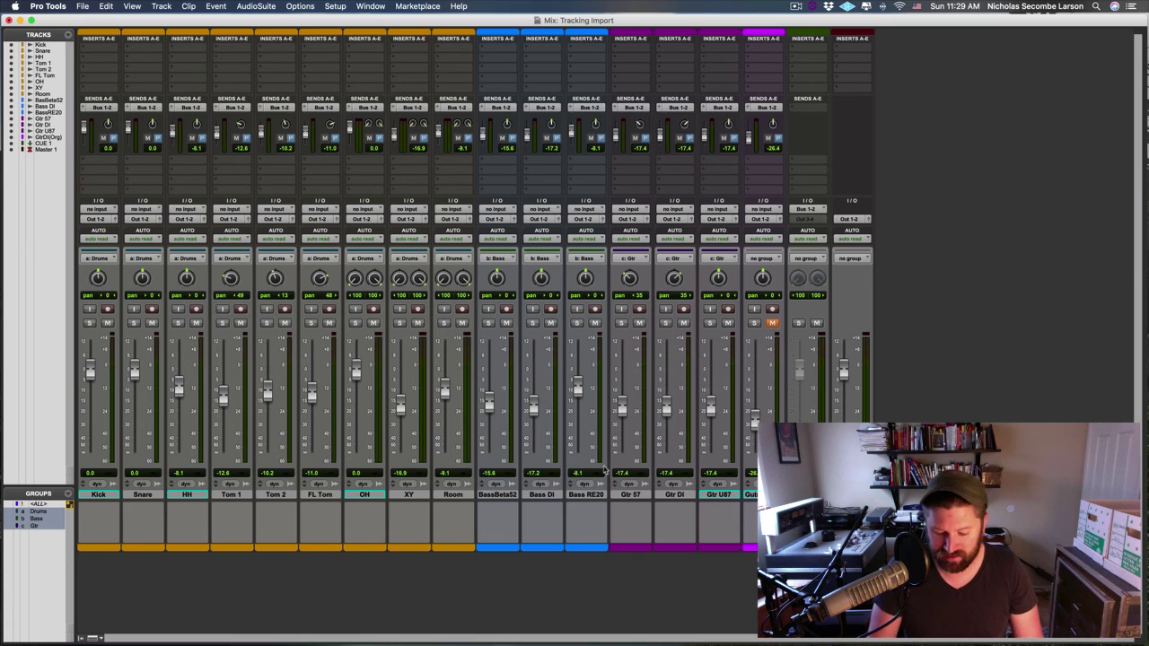
pyautogui.press('super+equal')
pyautogui.click(321, 229)
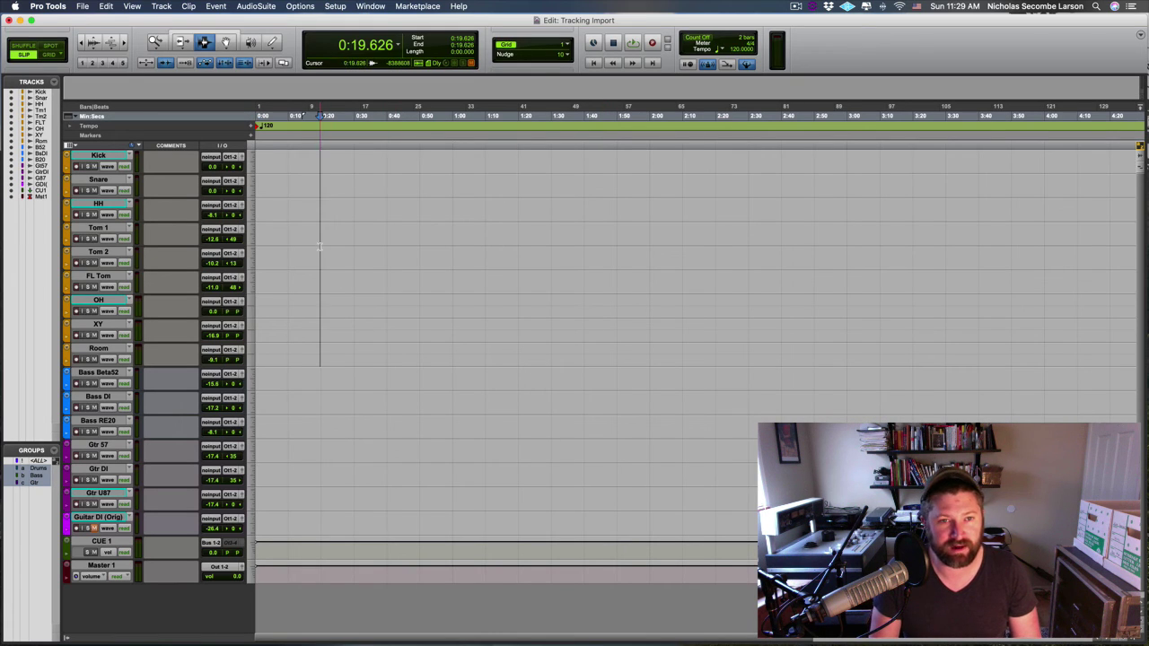
pyautogui.press('Return')
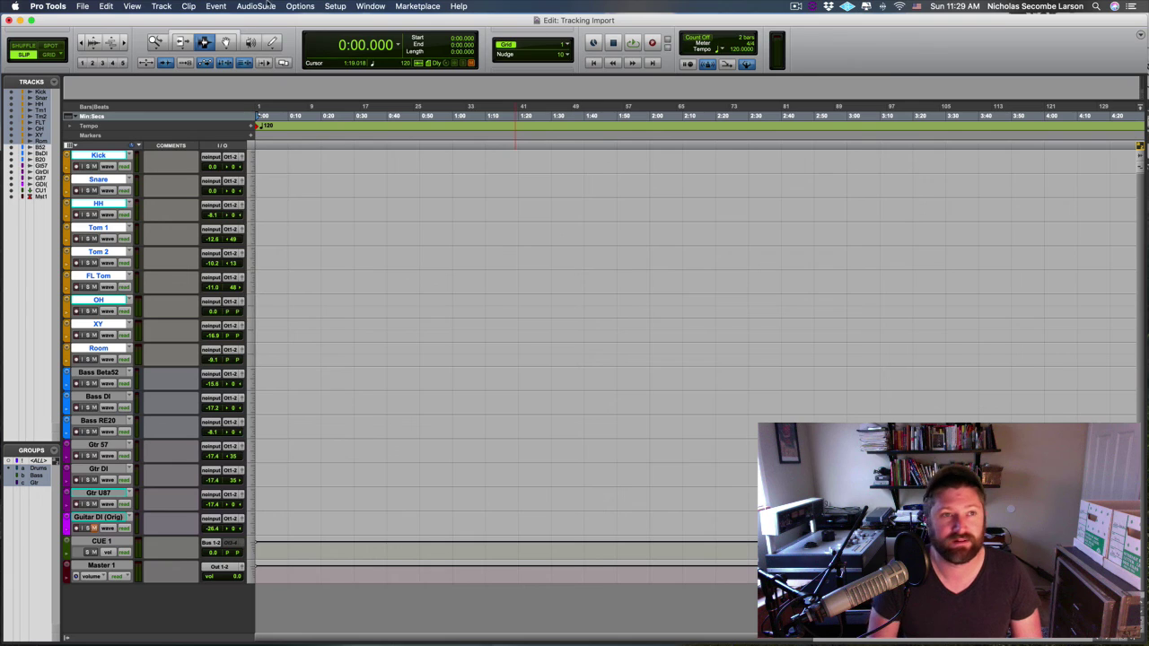
pyautogui.click(796, 7)
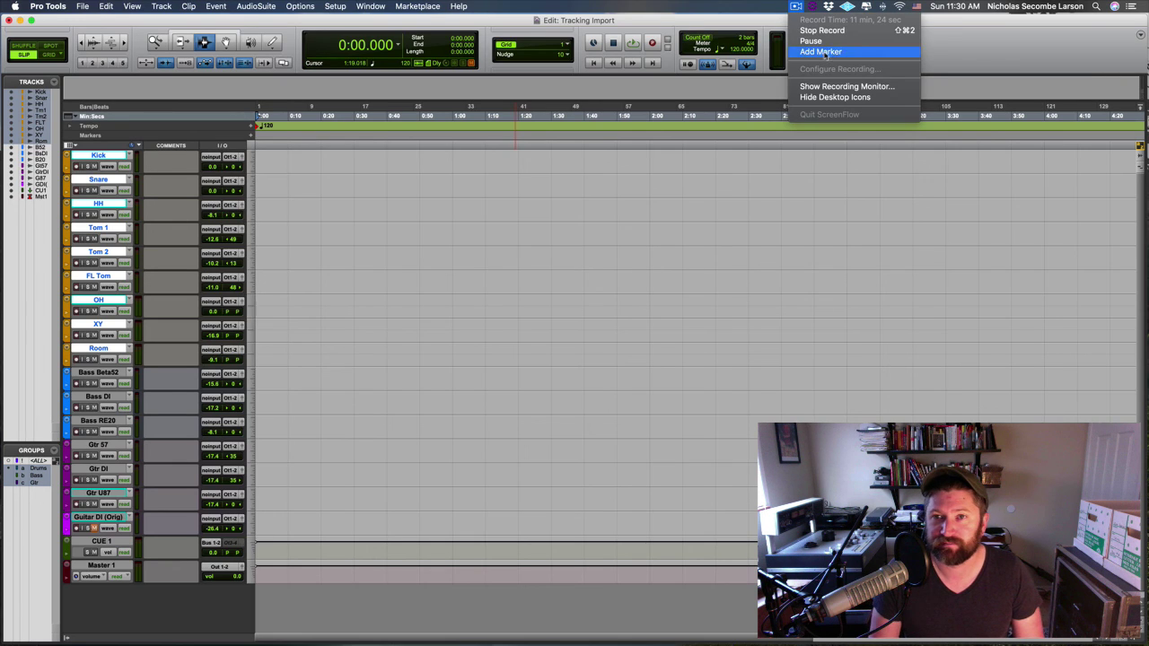